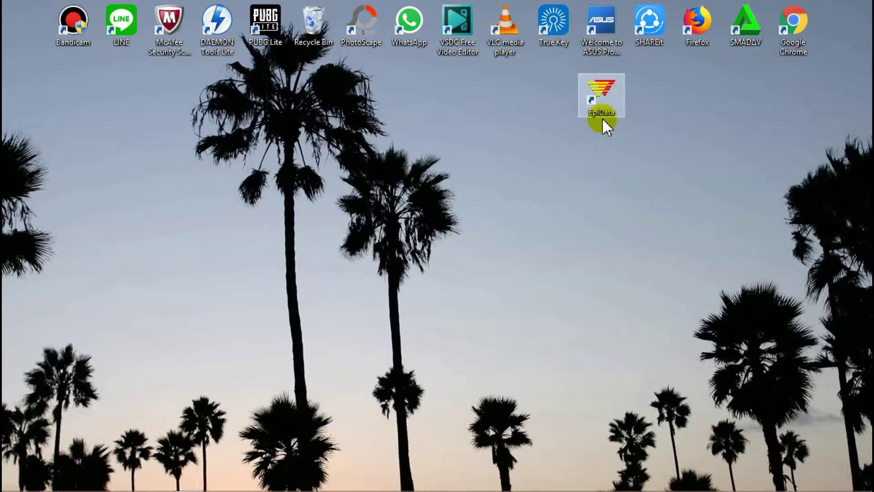
Launch EpiData and create a new blank questionnaire file
{"action": "double_click", "coordinate": [613, 92]}
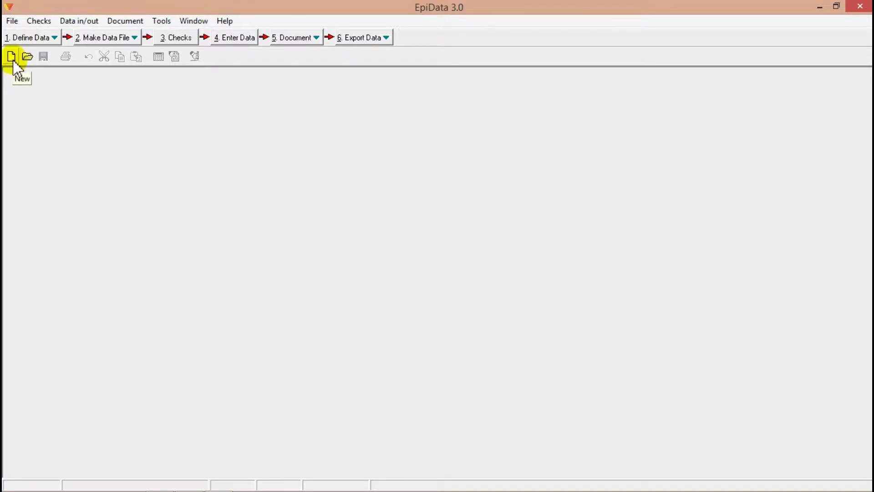
{"action": "left_click", "coordinate": [11, 21]}
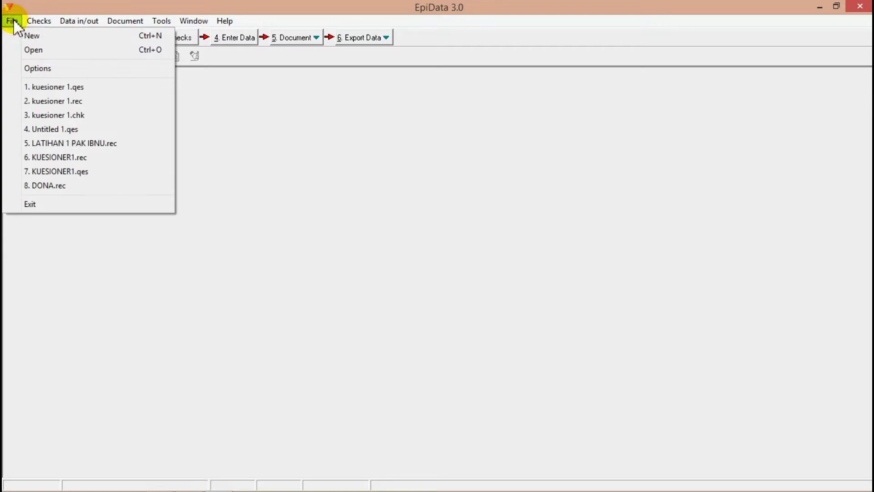
{"action": "mouse_move", "coordinate": [39, 21]}
{"action": "mouse_move", "coordinate": [11, 21]}
{"action": "left_click", "coordinate": [57, 35]}
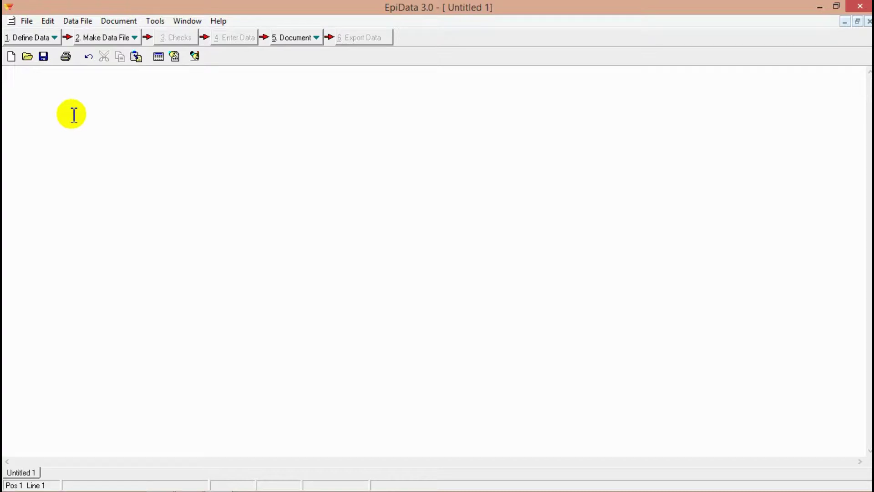
Enter the title "TINGKAT AKTIVITAS FISIK PADA REMAJA TERKAIT OBESITAS" and, after a blank line, the heading "I. IDENTITAS RESPONDEN"
{"action": "type", "text": "TINGKAT"}
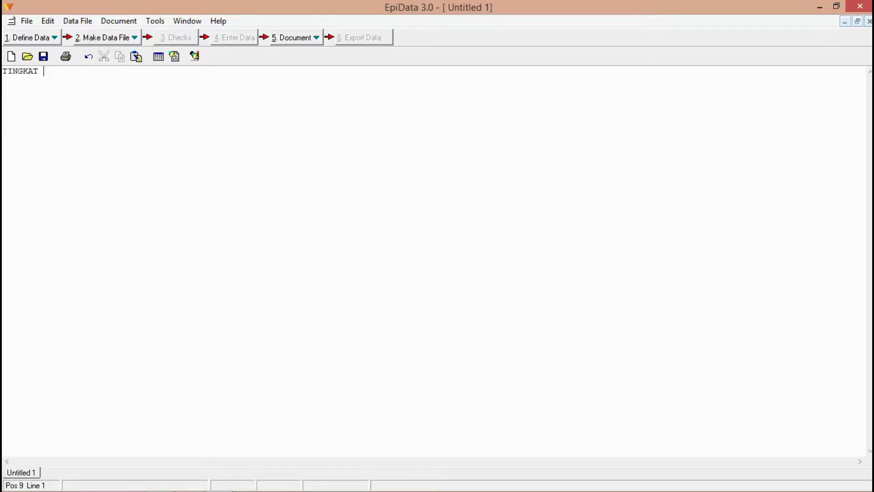
{"action": "type", "text": " AKTIVITAS FISIK"}
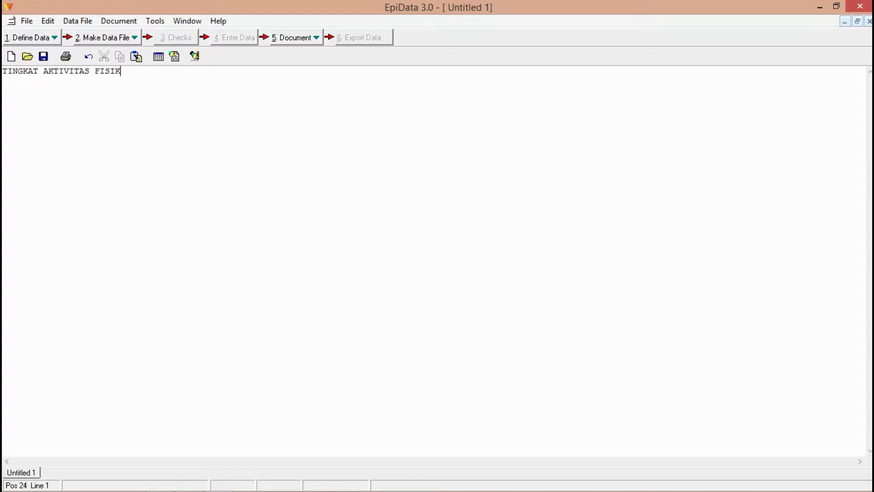
{"action": "type", "text": " PADA REMAJA TERKAIT OBESITAS"}
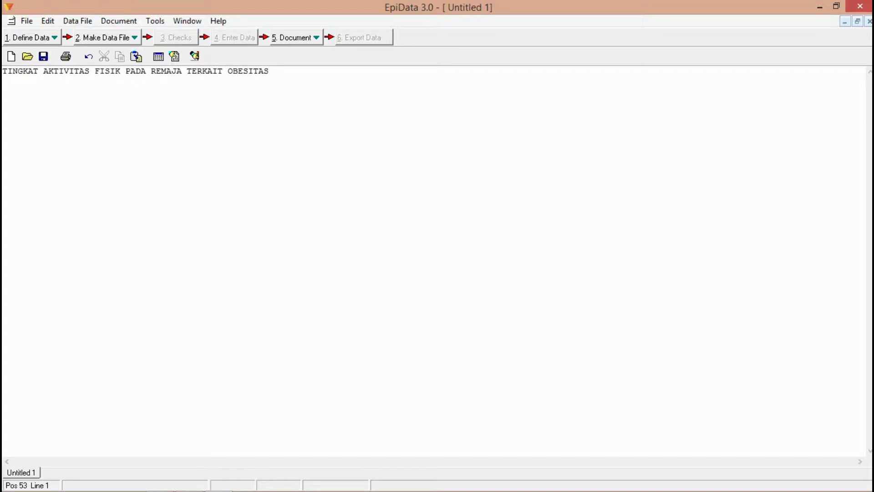
{"action": "key", "text": "Return"}
{"action": "key", "text": "Return"}
{"action": "type", "text": "I. IDENTITAS RESPONDEN"}
{"action": "key", "text": "Return"}
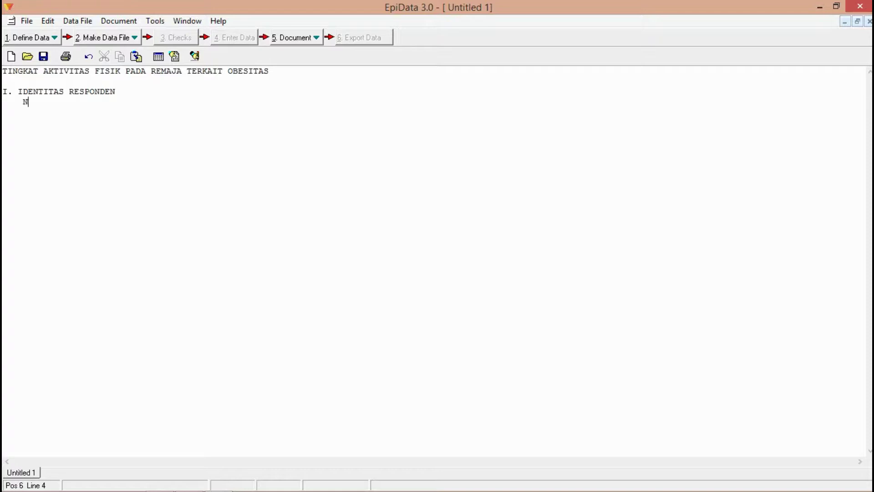
Add the unindented lines "Nama Responden :" and "Umur :" under the IDENTITAS RESPONDEN heading
{"action": "key", "text": "BackSpace"}
{"action": "key", "text": "BackSpace"}
{"action": "key", "text": "BackSpace"}
{"action": "type", "text": "Nama Responden :"}
{"action": "key", "text": "Return"}
{"action": "type", "text": "Umur             :"}
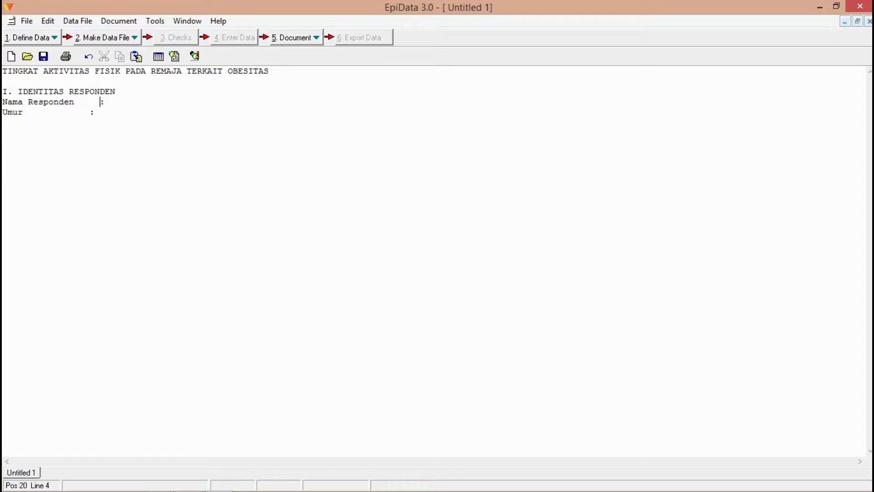
Adjust the spacing so the colons of the Nama Responden and Umur lines align
{"action": "key", "text": "BackSpace"}
{"action": "key", "text": "BackSpace"}
{"action": "key", "text": "BackSpace"}
{"action": "key", "text": "alt+space"}
{"action": "key", "text": "Escape"}
{"action": "double_click", "coordinate": [72, 115]}
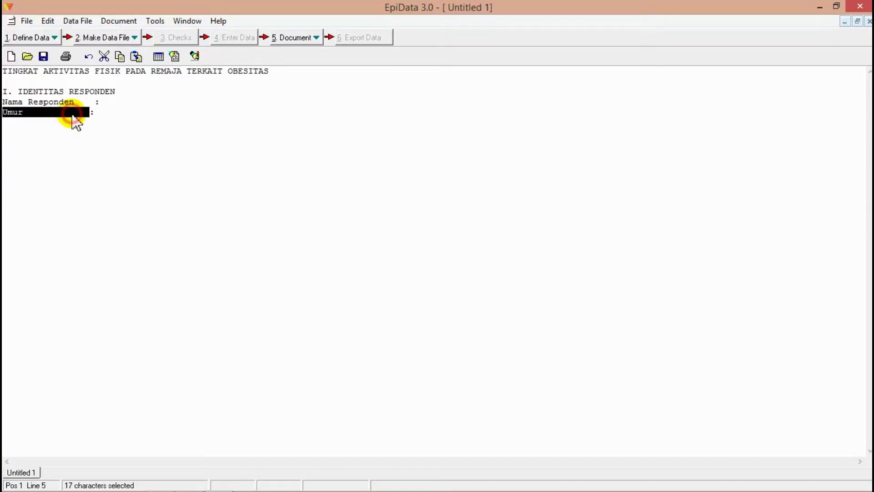
{"action": "left_click", "coordinate": [69, 112]}
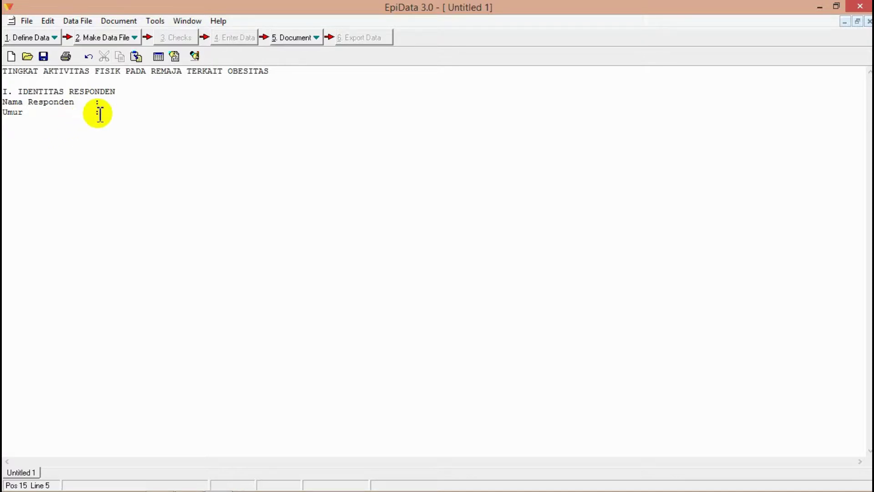
Enclose the words Nama and Umur in curly braces to mark them as field names
{"action": "left_click_drag", "start_coordinate": [84, 102], "coordinate": [3, 101]}
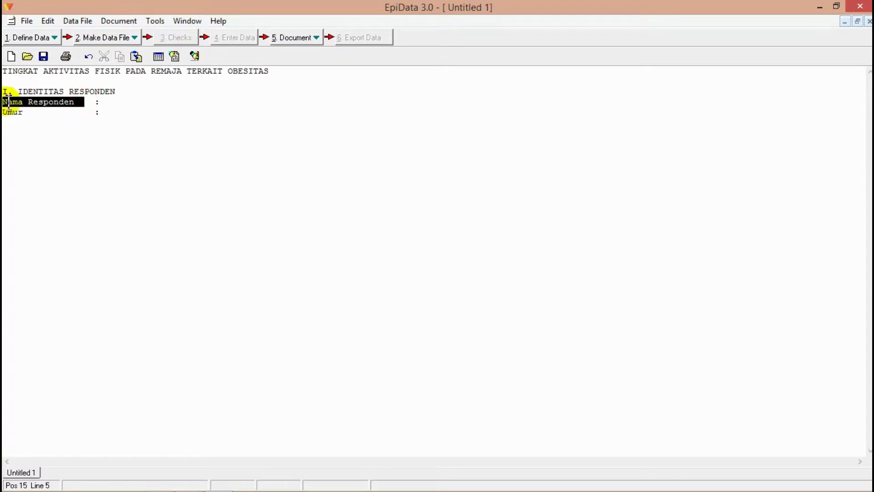
{"action": "left_click", "coordinate": [22, 101]}
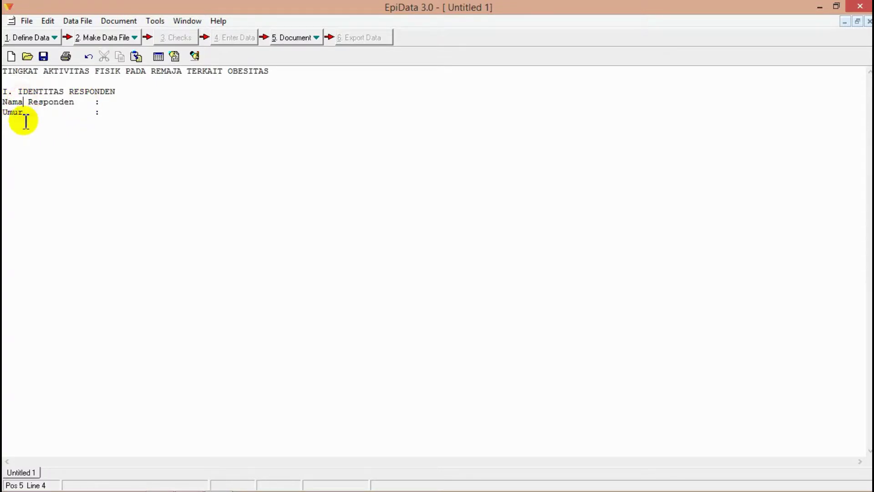
{"action": "type", "text": "}"}
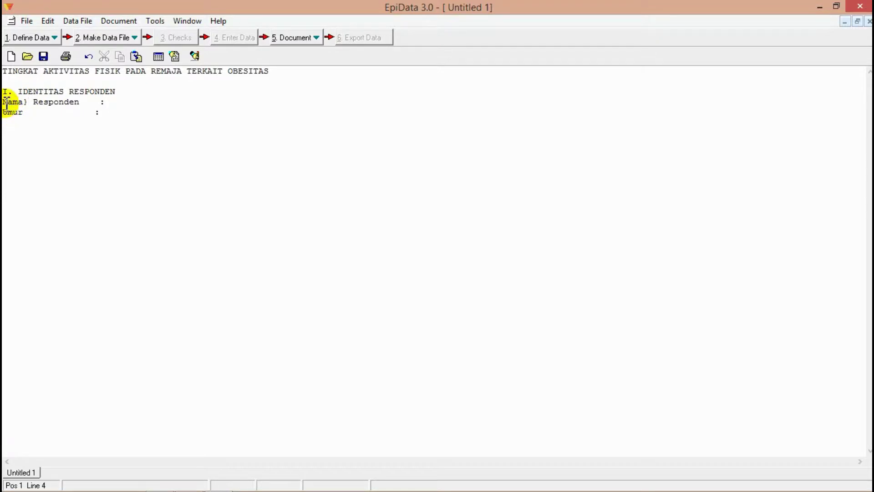
{"action": "type", "text": "{"}
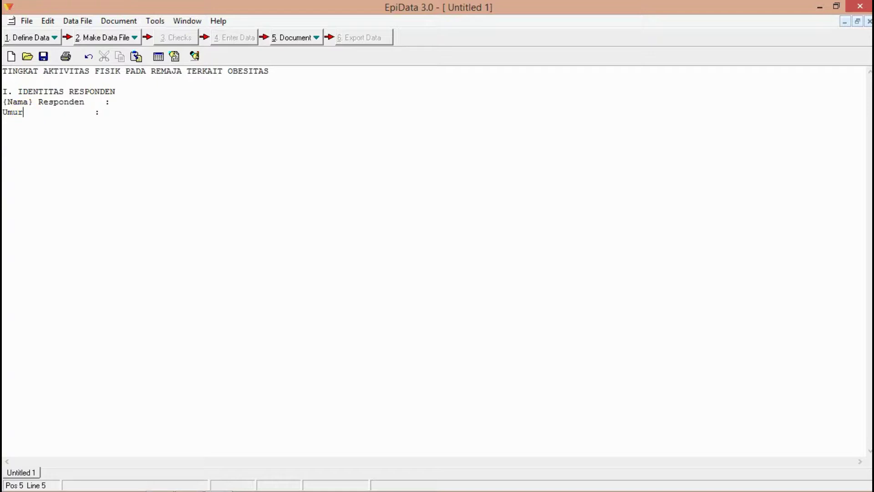
{"action": "left_click", "coordinate": [6, 113]}
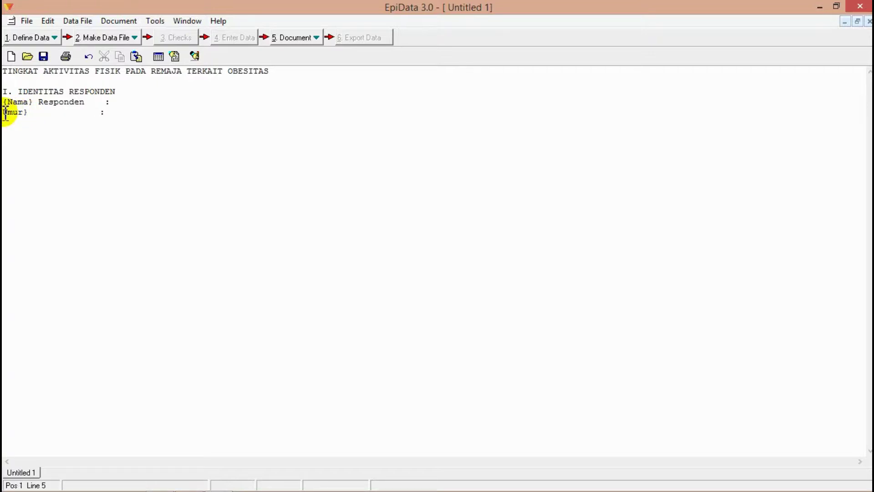
{"action": "type", "text": "{"}
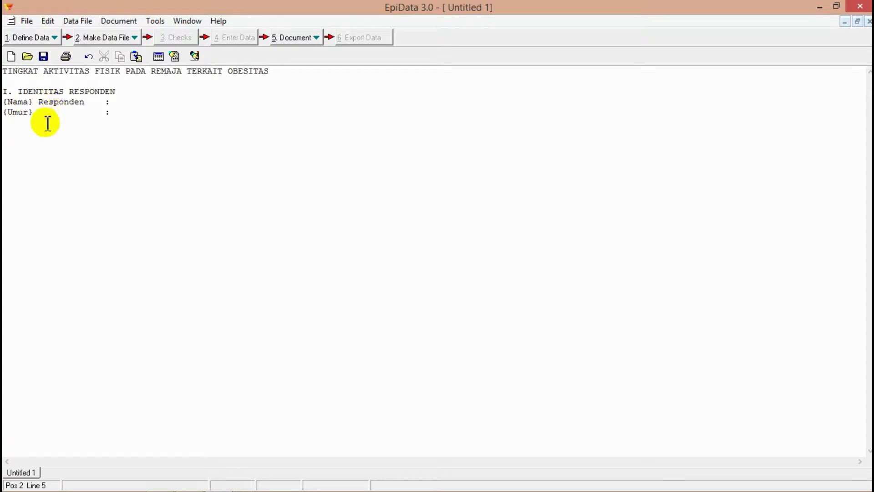
{"action": "left_click_drag", "start_coordinate": [32, 113], "coordinate": [4, 120]}
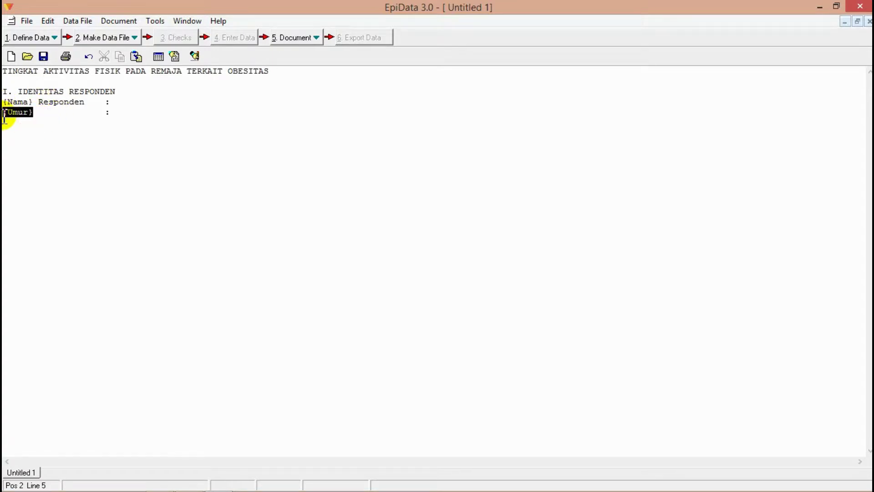
{"action": "left_click", "coordinate": [28, 112]}
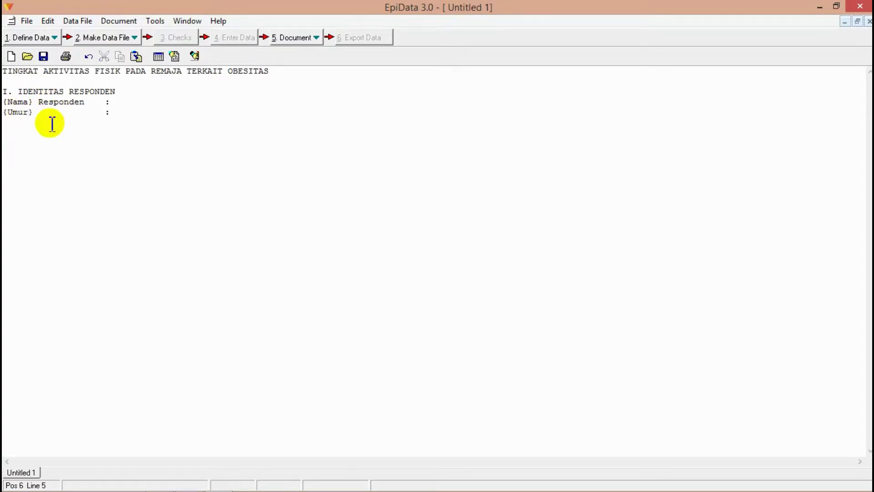
{"action": "left_click_drag", "start_coordinate": [90, 102], "coordinate": [5, 91]}
{"action": "left_click", "coordinate": [74, 144]}
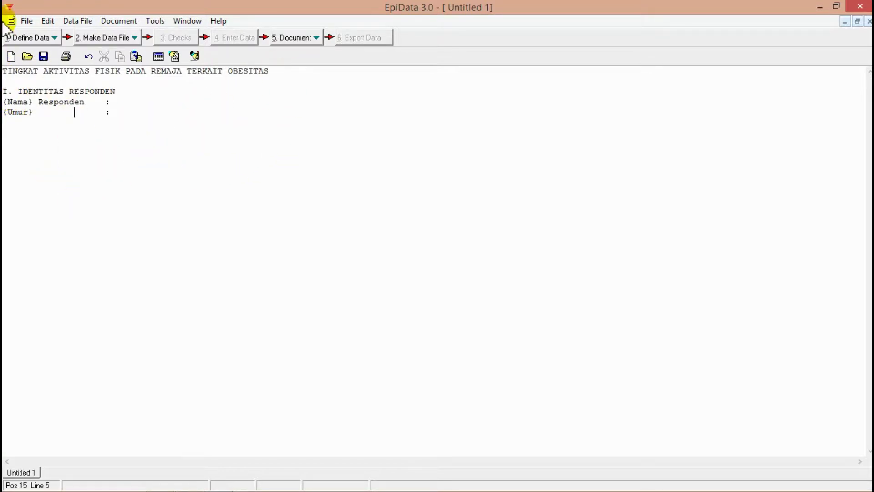
Set the data file creation options to use the first word in the question as field name, after trying automatic field names
{"action": "left_click", "coordinate": [28, 21]}
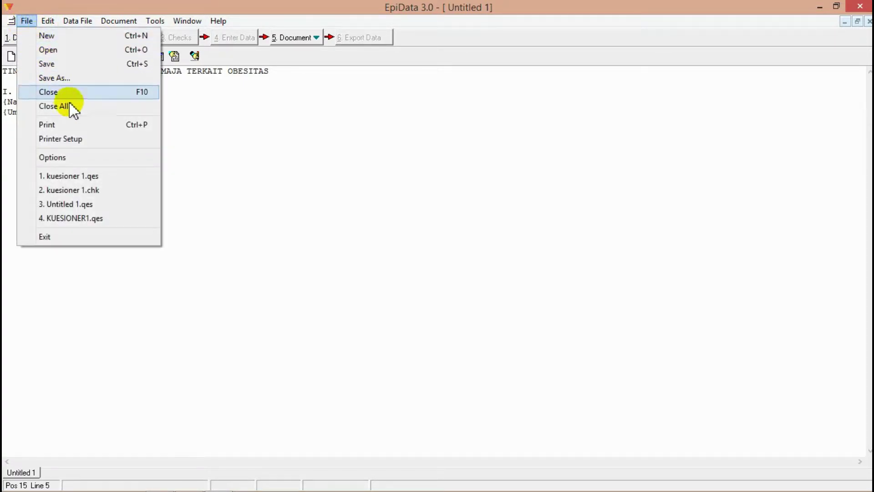
{"action": "left_click", "coordinate": [98, 158]}
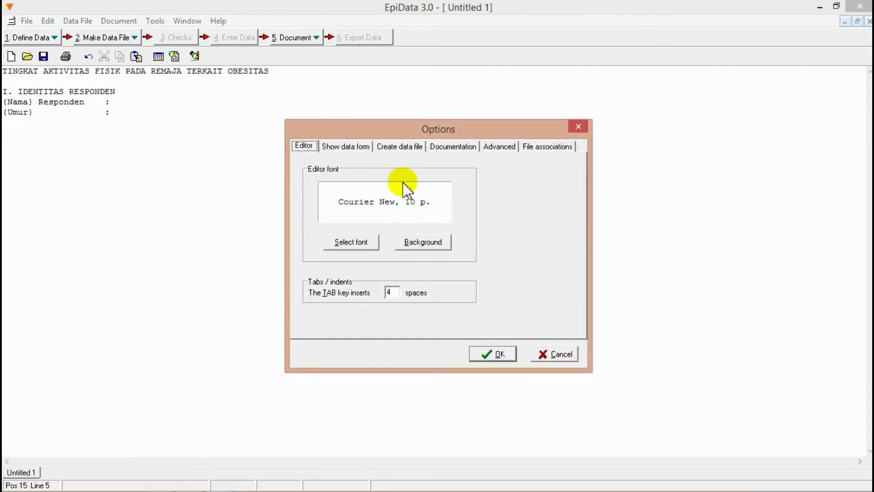
{"action": "left_click", "coordinate": [419, 149]}
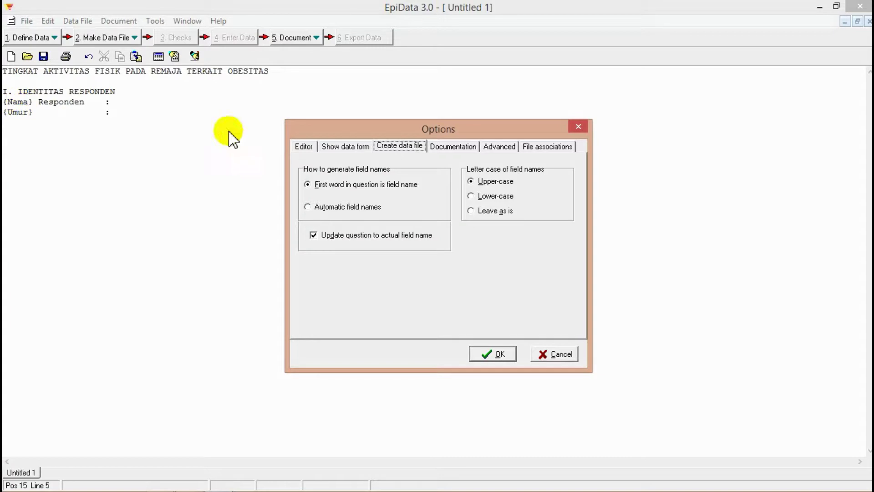
{"action": "left_click", "coordinate": [310, 206]}
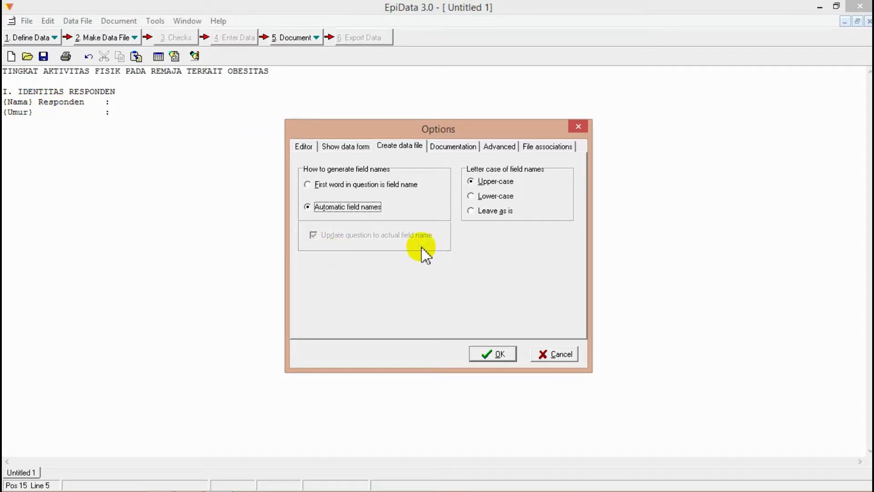
{"action": "left_click", "coordinate": [321, 185]}
{"action": "left_click", "coordinate": [337, 206]}
{"action": "left_click", "coordinate": [335, 187]}
{"action": "left_click", "coordinate": [507, 354]}
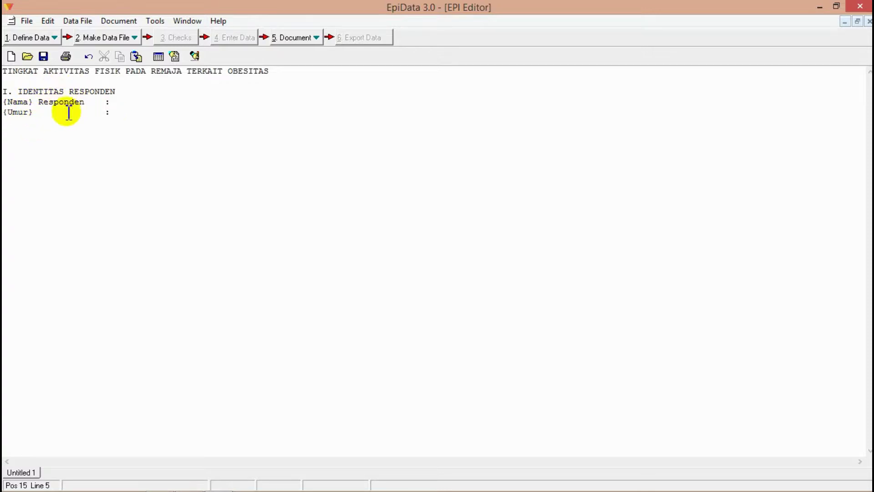
Switch to the PowerPoint presentation and show the slide with the table of data types and field symbols in full screen
{"action": "left_click", "coordinate": [131, 93]}
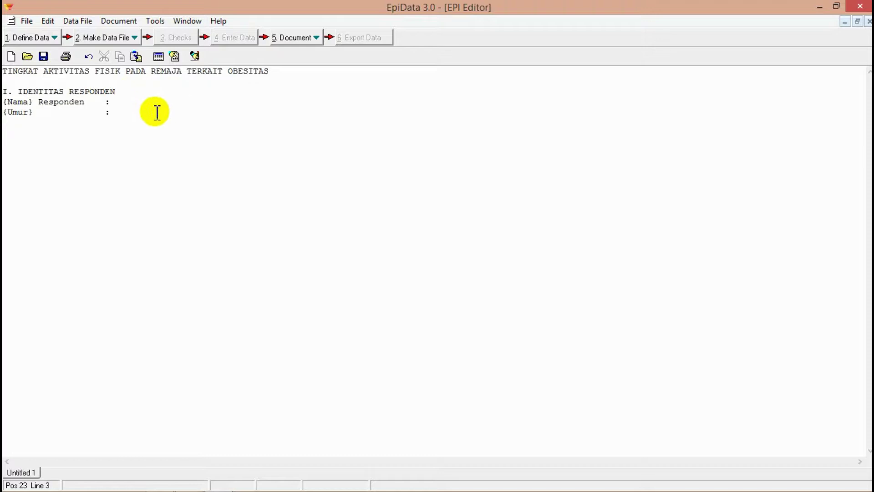
{"action": "left_click", "coordinate": [150, 102]}
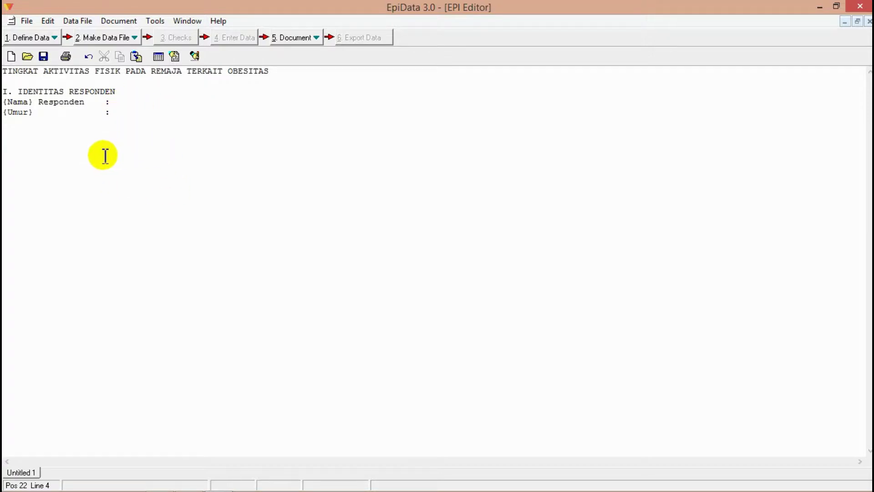
{"action": "mouse_move", "coordinate": [309, 484]}
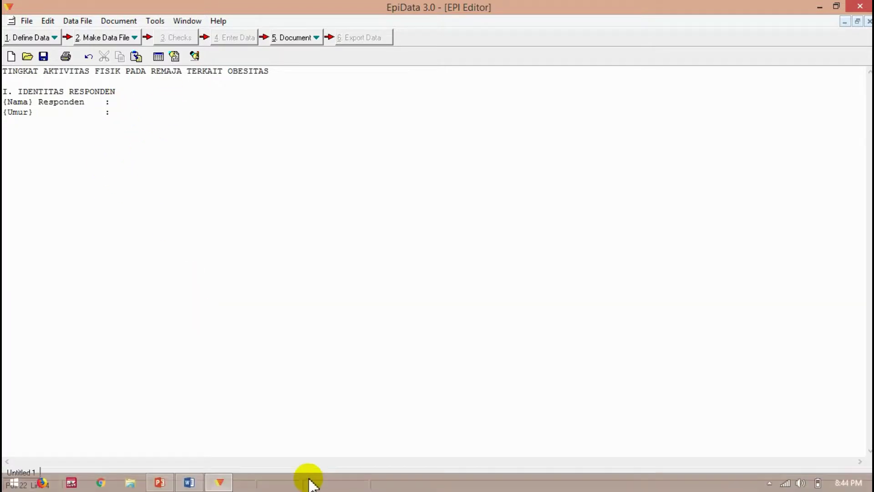
{"action": "left_click", "coordinate": [162, 481]}
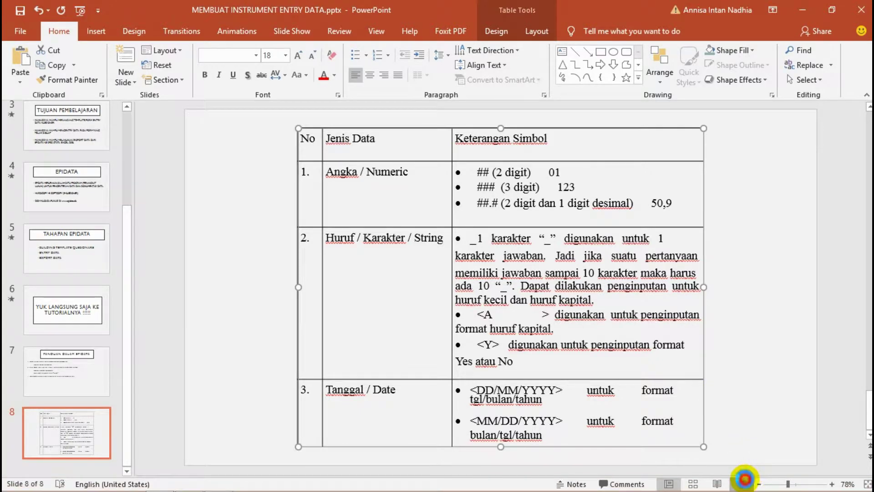
{"action": "left_click", "coordinate": [745, 483]}
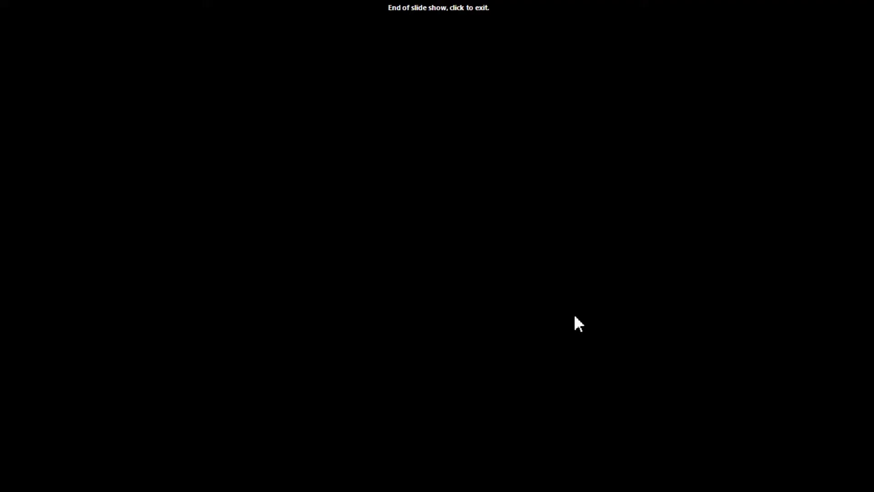
{"action": "key", "text": "Left"}
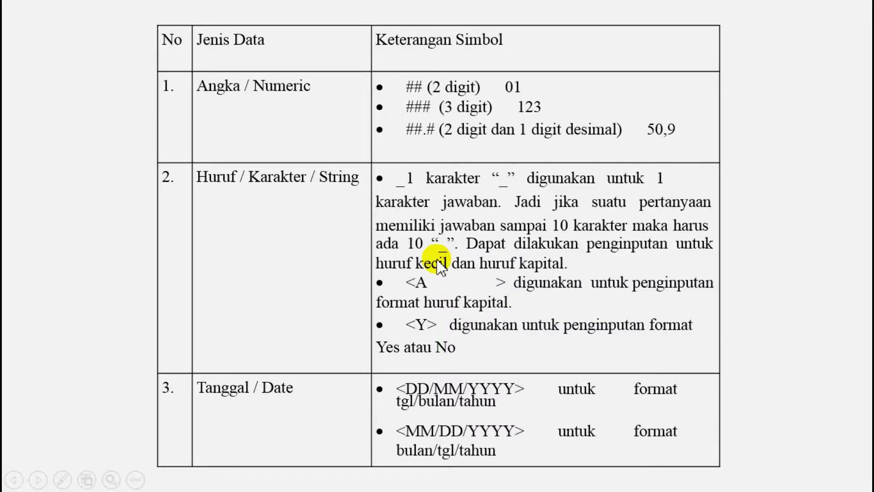
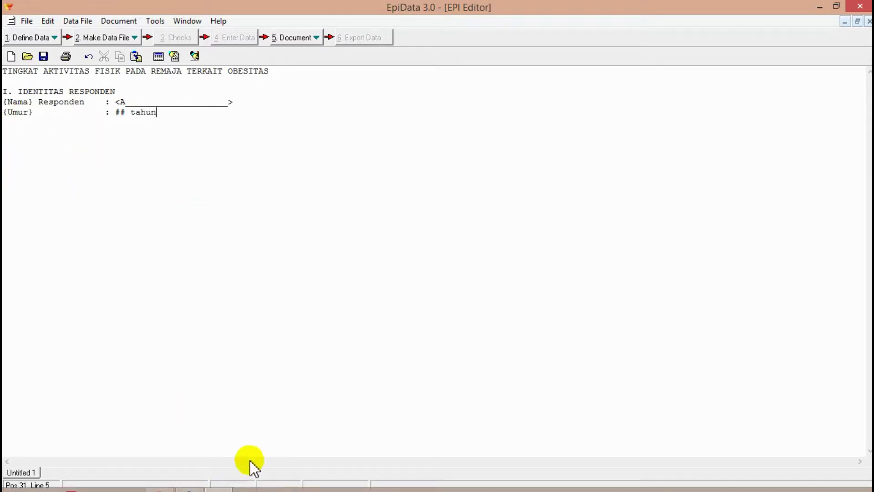
Copy the entire questionnaire from the open Word document and paste it into EpiData in place of the typed draft
{"action": "mouse_move", "coordinate": [220, 485]}
{"action": "left_click", "coordinate": [191, 482]}
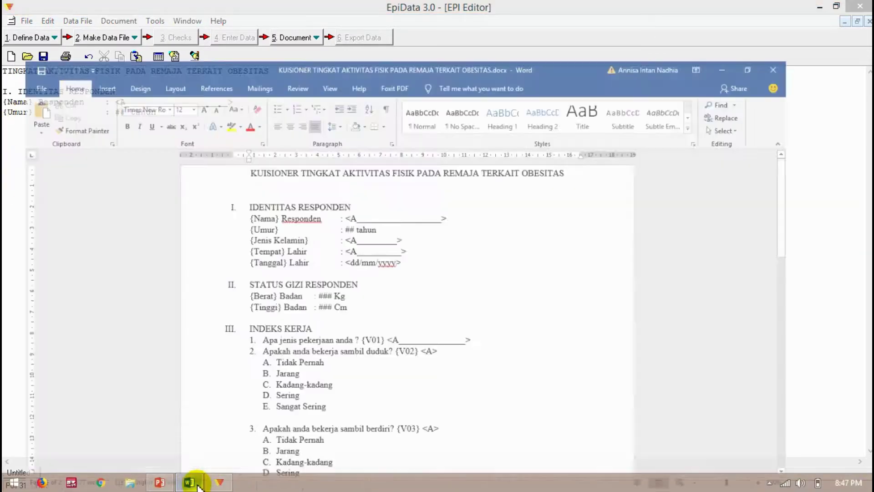
{"action": "mouse_move", "coordinate": [869, 165]}
{"action": "left_mouse_down"}
{"action": "mouse_move", "coordinate": [870, 359]}
{"action": "mouse_move", "coordinate": [869, 174]}
{"action": "left_mouse_up"}
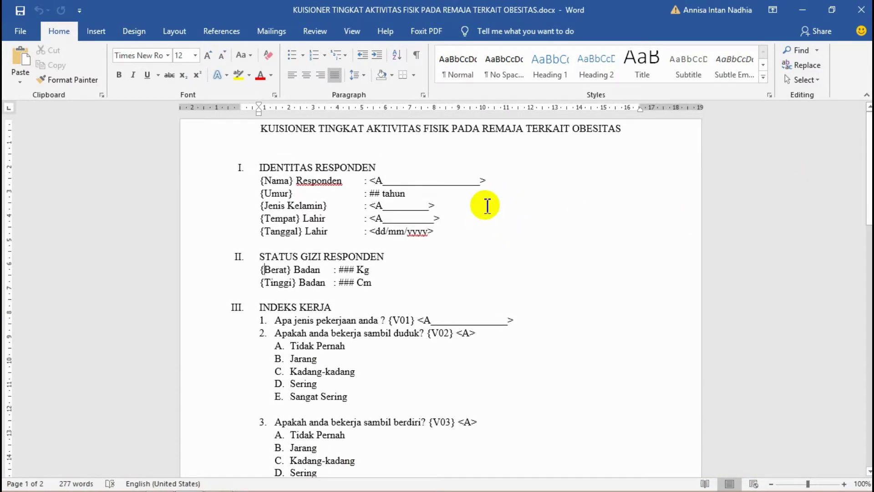
{"action": "left_click", "coordinate": [504, 207]}
{"action": "key", "text": "ctrl+a"}
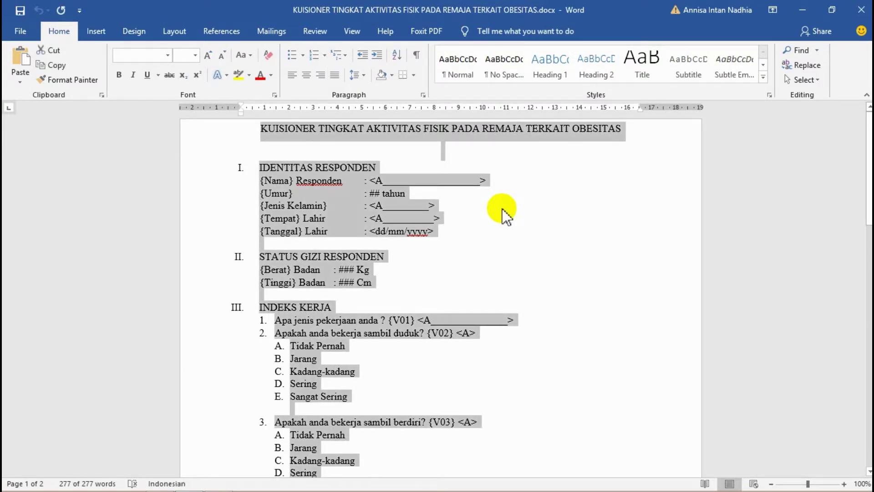
{"action": "left_click", "coordinate": [803, 11]}
{"action": "left_click_drag", "start_coordinate": [232, 194], "coordinate": [4, 51]}
{"action": "key", "text": "ctrl+v"}
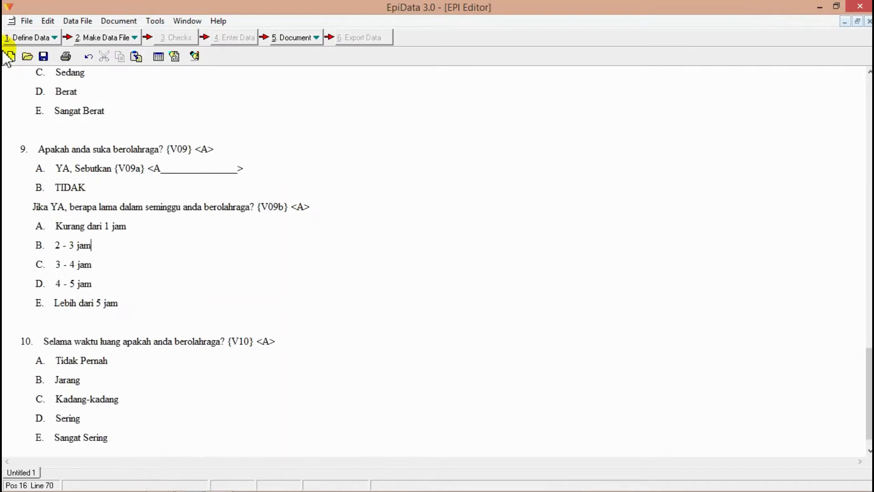
Adjust the spaces before the colons of Nama Responden and Umur so their answer fields line up
{"action": "left_click_drag", "start_coordinate": [868, 364], "coordinate": [868, 93]}
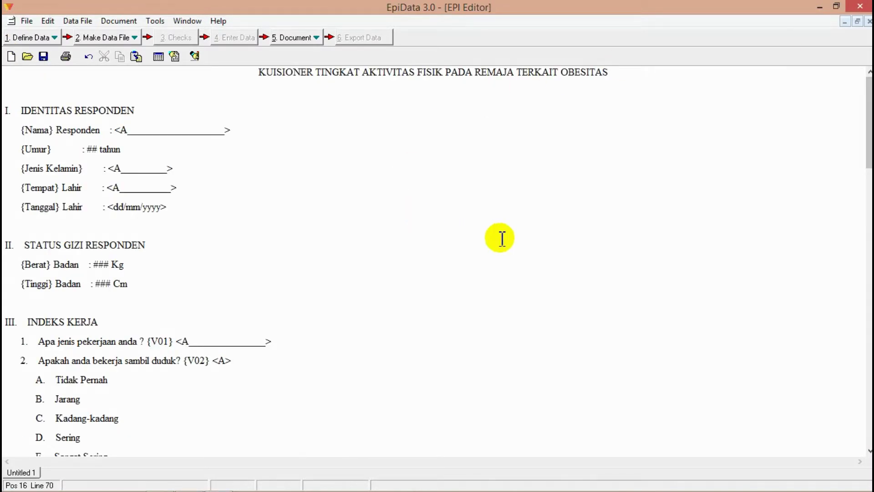
{"action": "left_click", "coordinate": [109, 149]}
{"action": "left_click", "coordinate": [81, 150]}
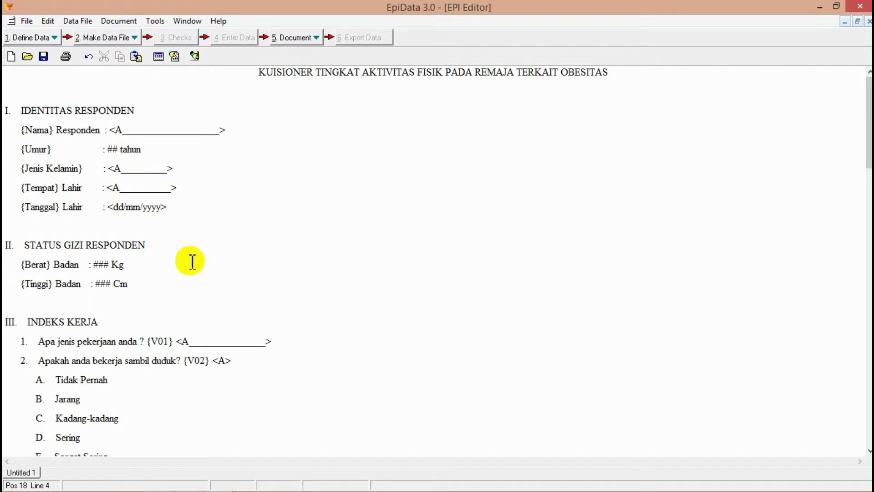
Examine the field name {V01} and the underscored <A> text symbol after question 1 on the type of work
{"action": "scroll", "coordinate": [190, 264], "scroll_direction": "down", "scroll_amount": 5}
{"action": "scroll", "coordinate": [189, 264], "scroll_direction": "up", "scroll_amount": 3}
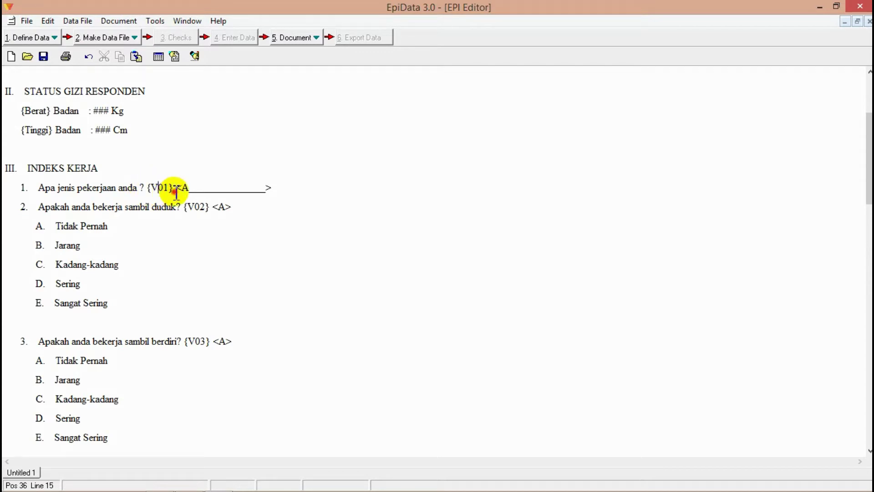
{"action": "left_click", "coordinate": [153, 188]}
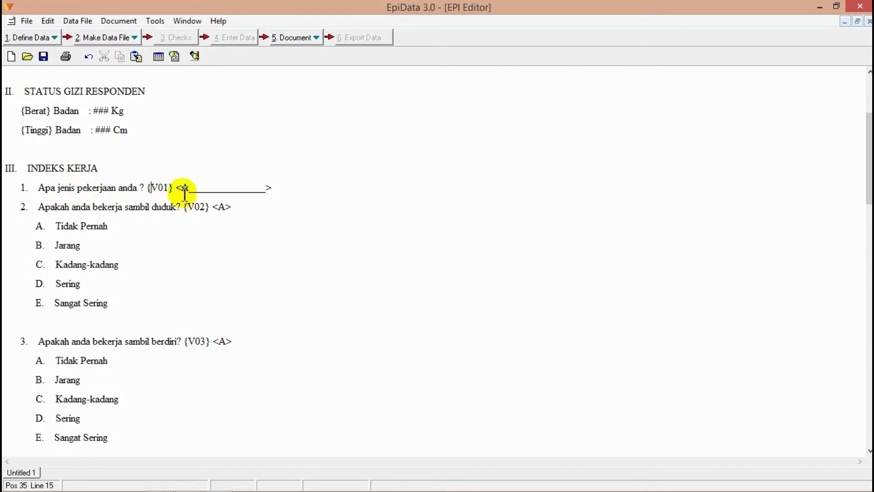
{"action": "left_click_drag", "start_coordinate": [180, 187], "coordinate": [280, 183]}
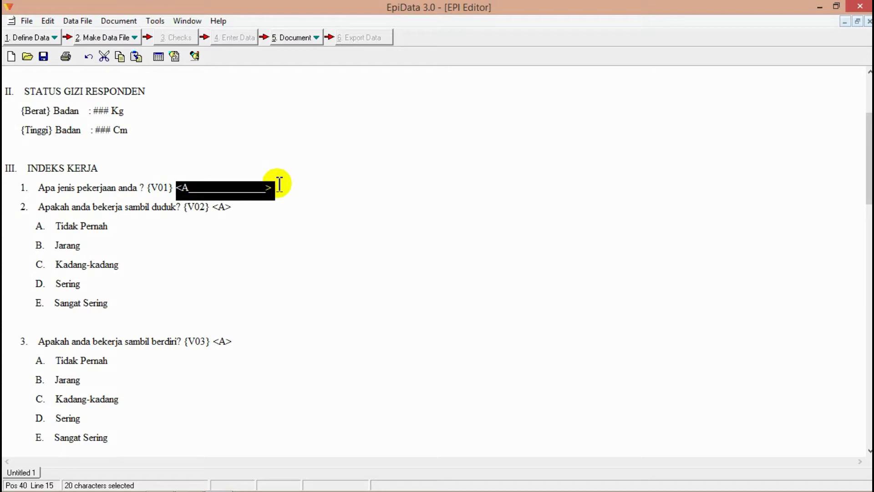
{"action": "left_click", "coordinate": [279, 184]}
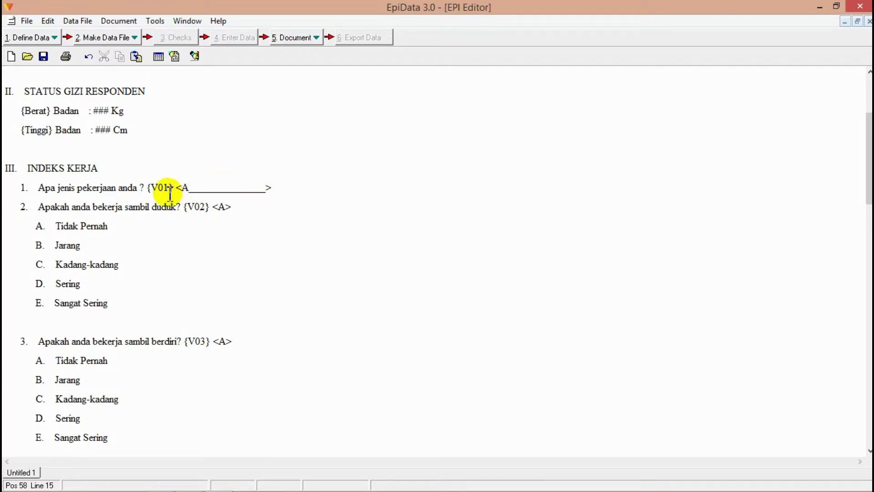
{"action": "key", "text": "shift+Home"}
{"action": "left_click", "coordinate": [286, 185]}
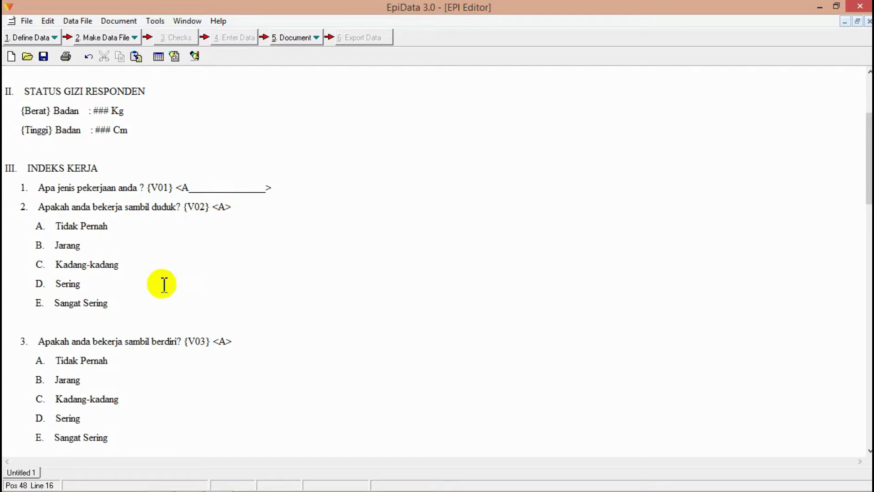
Review the field names in curly braces across the questions and in the Identitas Responden section, including Umur and Jenis Kelamin
{"action": "scroll", "coordinate": [231, 269], "scroll_direction": "down", "scroll_amount": 10}
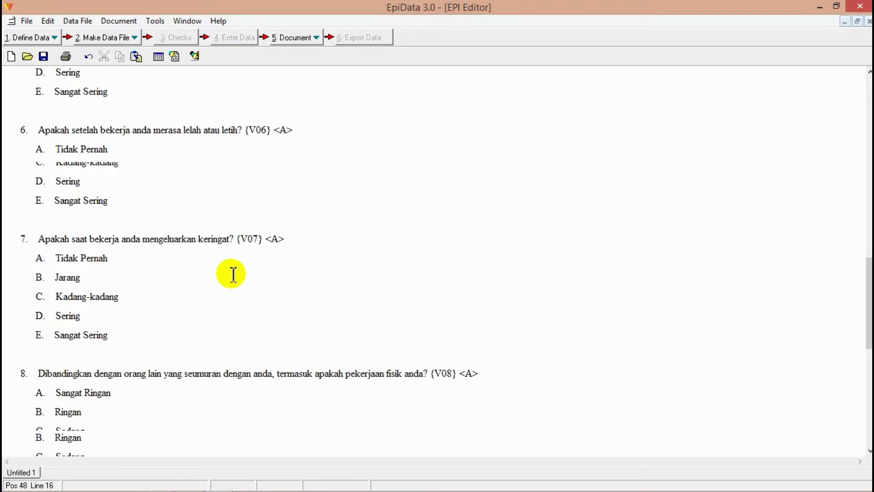
{"action": "scroll", "coordinate": [233, 277], "scroll_direction": "down", "scroll_amount": 7}
{"action": "scroll", "coordinate": [232, 296], "scroll_direction": "up", "scroll_amount": 20}
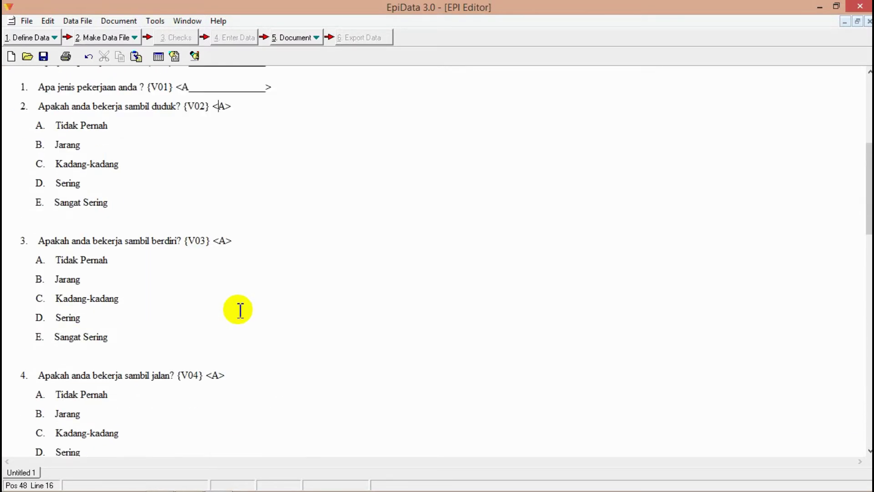
{"action": "scroll", "coordinate": [240, 310], "scroll_direction": "up", "scroll_amount": 6}
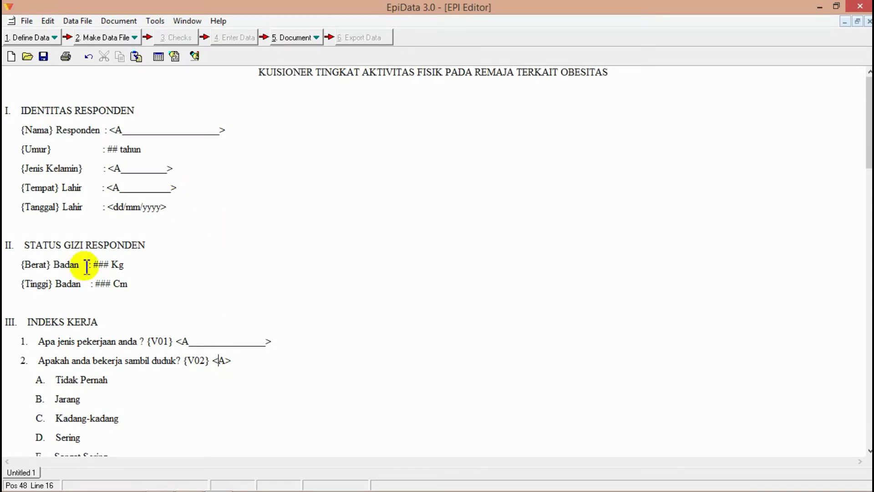
{"action": "scroll", "coordinate": [84, 266], "scroll_direction": "down", "scroll_amount": 2}
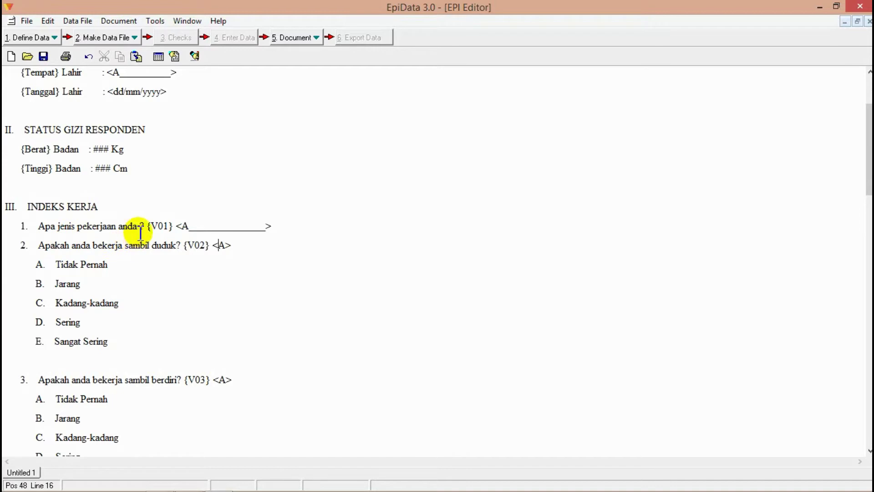
{"action": "scroll", "coordinate": [69, 155], "scroll_direction": "up", "scroll_amount": 2}
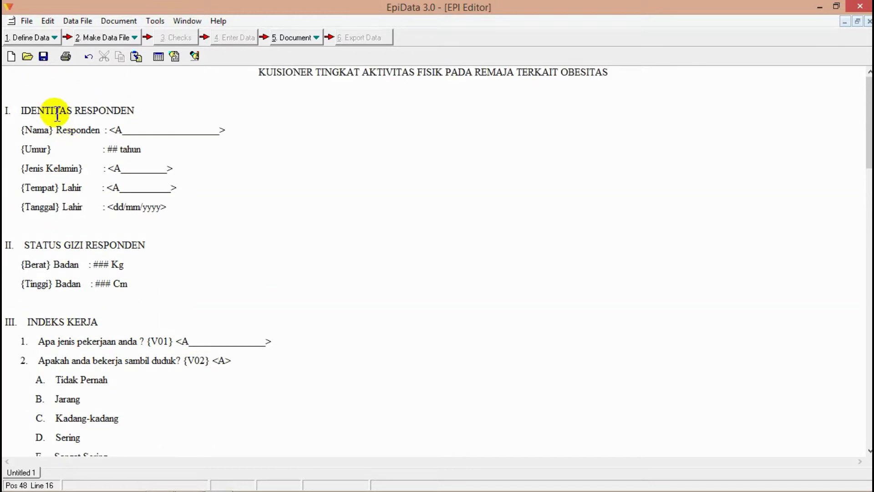
{"action": "scroll", "coordinate": [91, 195], "scroll_direction": "down", "scroll_amount": 4}
{"action": "scroll", "coordinate": [108, 233], "scroll_direction": "up", "scroll_amount": 4}
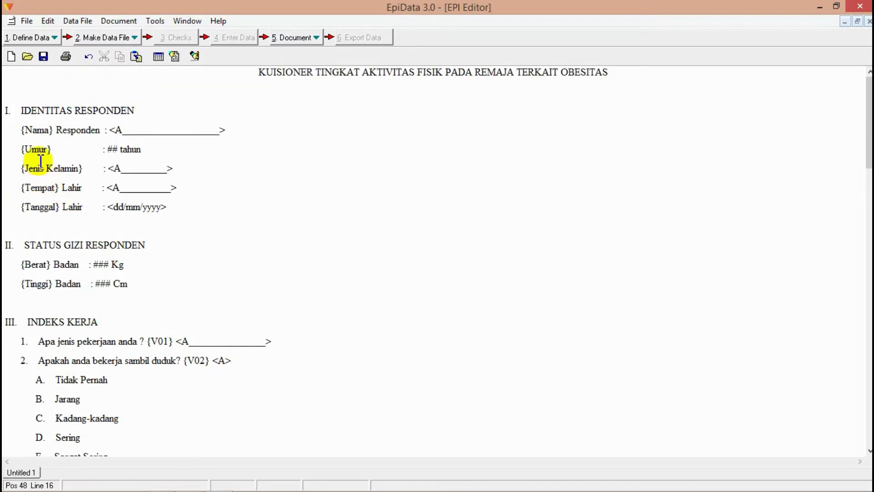
{"action": "left_click_drag", "start_coordinate": [55, 130], "coordinate": [20, 150]}
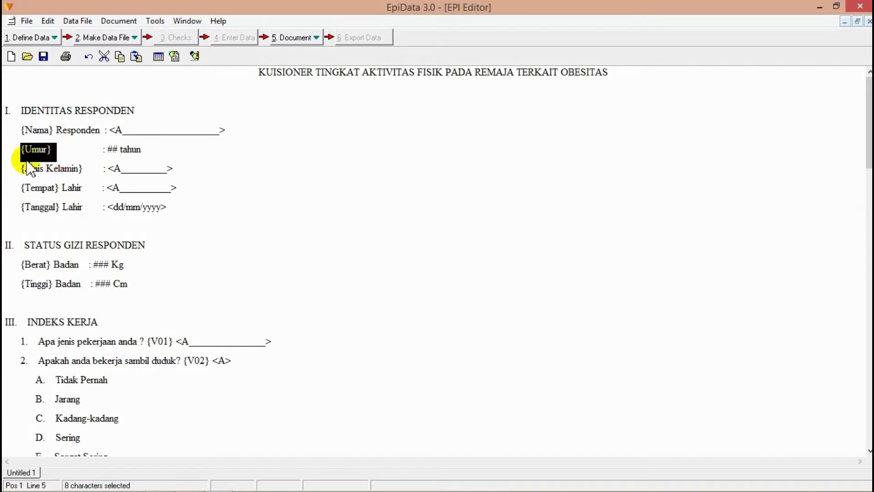
{"action": "left_click_drag", "start_coordinate": [83, 170], "coordinate": [19, 173]}
{"action": "left_click", "coordinate": [83, 169]}
{"action": "left_click", "coordinate": [172, 340]}
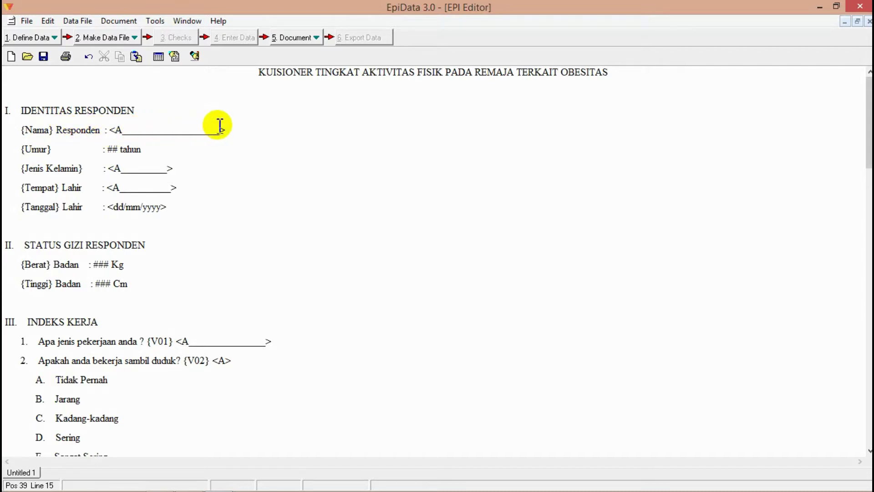
Try to move the answer field of Nama Responden onto a new line
{"action": "left_click", "coordinate": [109, 131]}
{"action": "key", "text": "Return"}
{"action": "key", "text": "BackSpace"}
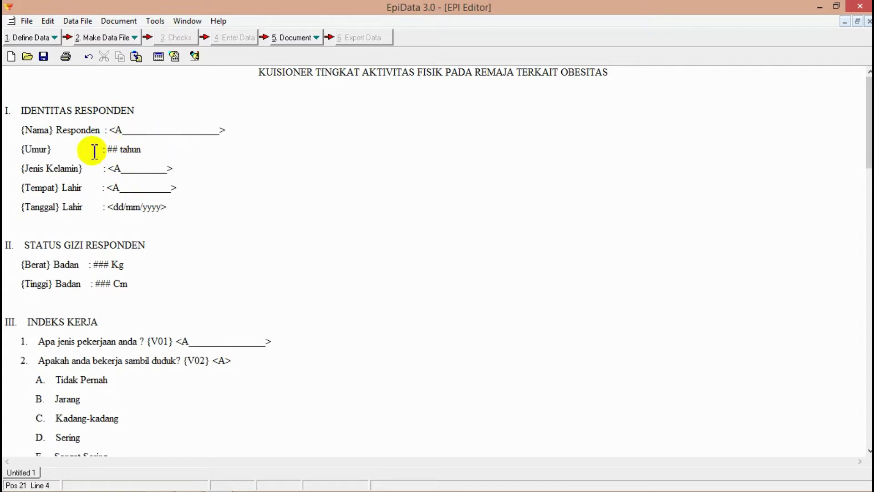
{"action": "left_click", "coordinate": [22, 129]}
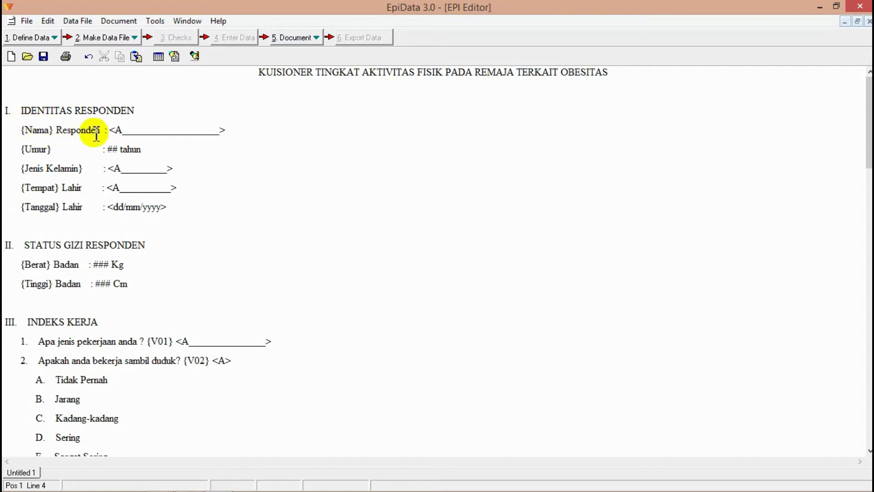
Check the whole questionnaire from the respondent identity section through question 10 before saving
{"action": "scroll", "coordinate": [123, 232], "scroll_direction": "down", "scroll_amount": 2}
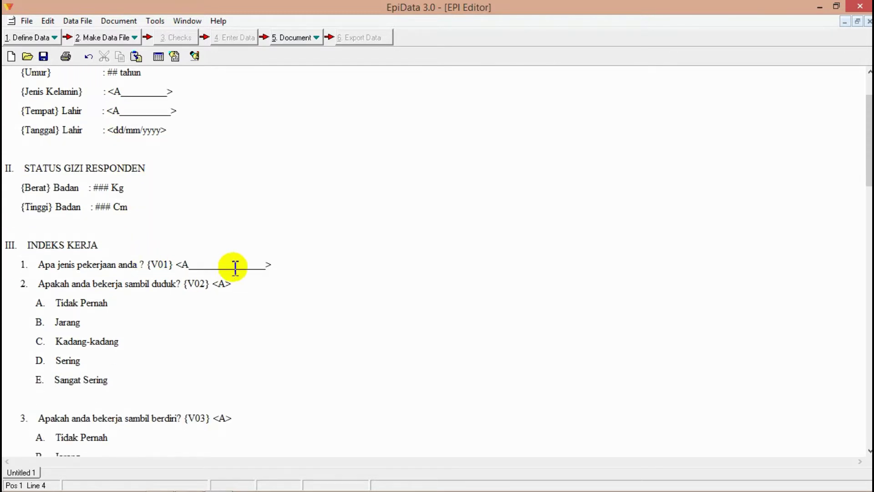
{"action": "scroll", "coordinate": [140, 273], "scroll_direction": "up", "scroll_amount": 2}
{"action": "scroll", "coordinate": [140, 276], "scroll_direction": "down", "scroll_amount": 1}
{"action": "scroll", "coordinate": [73, 173], "scroll_direction": "up", "scroll_amount": 2}
{"action": "scroll", "coordinate": [103, 209], "scroll_direction": "down", "scroll_amount": 16}
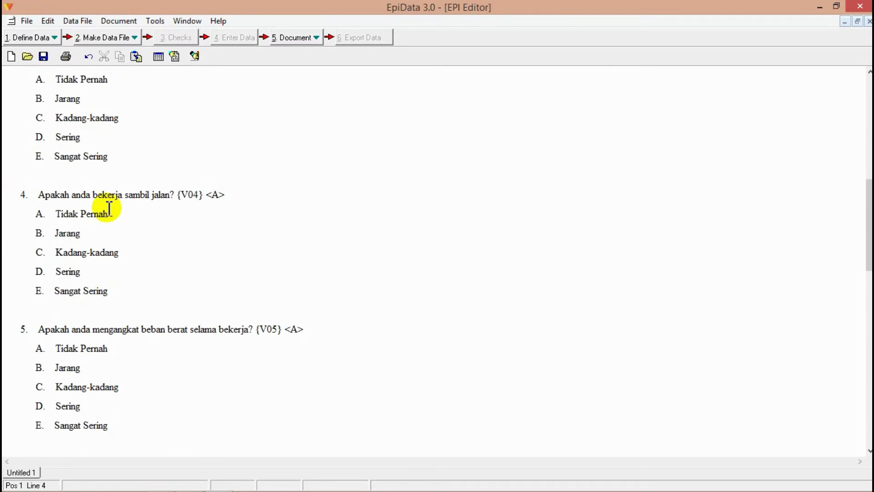
{"action": "scroll", "coordinate": [109, 209], "scroll_direction": "down", "scroll_amount": 12}
{"action": "scroll", "coordinate": [455, 270], "scroll_direction": "up", "scroll_amount": 6}
{"action": "scroll", "coordinate": [472, 268], "scroll_direction": "up", "scroll_amount": 10}
{"action": "scroll", "coordinate": [589, 248], "scroll_direction": "down", "scroll_amount": 10}
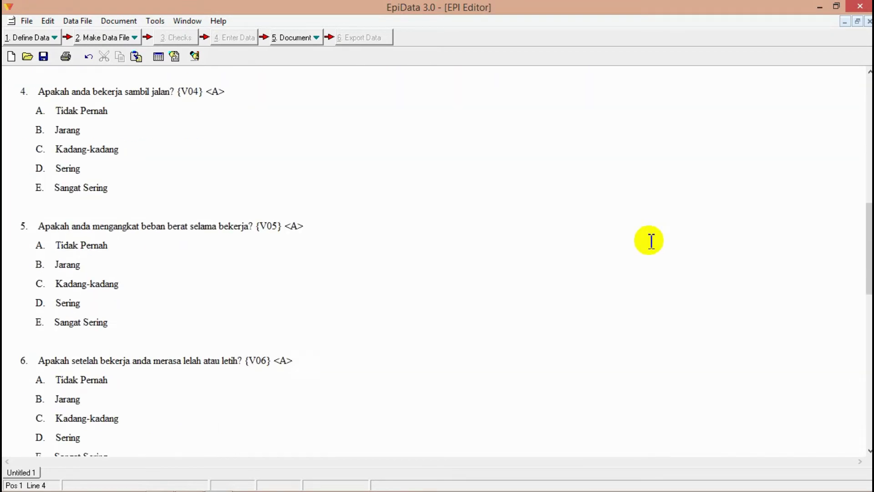
{"action": "scroll", "coordinate": [637, 264], "scroll_direction": "down", "scroll_amount": 11}
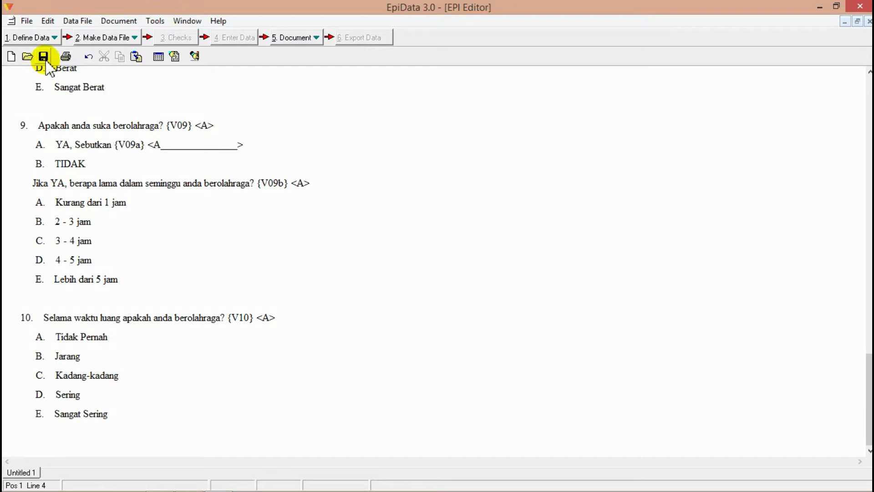
Save the questionnaire in Downloads as an EpiData questionnaire file named tingkat AF
{"action": "left_click", "coordinate": [26, 22]}
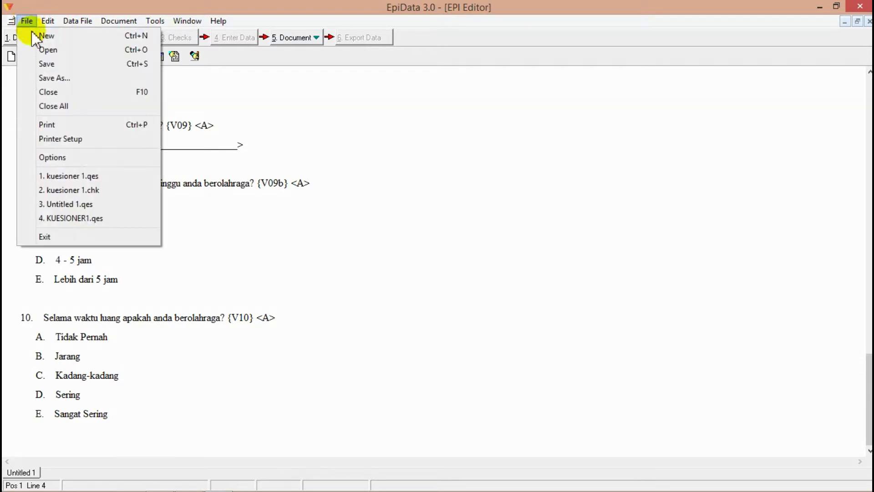
{"action": "left_click", "coordinate": [64, 64]}
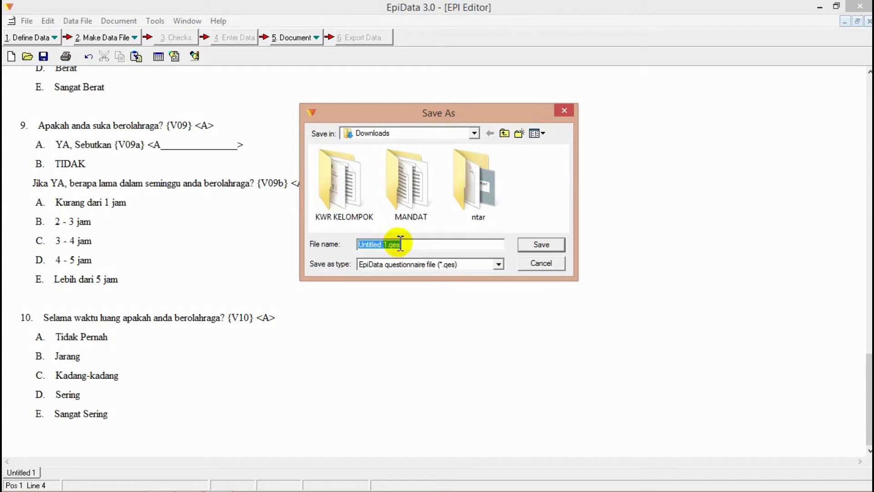
{"action": "type", "text": "tingkat AF"}
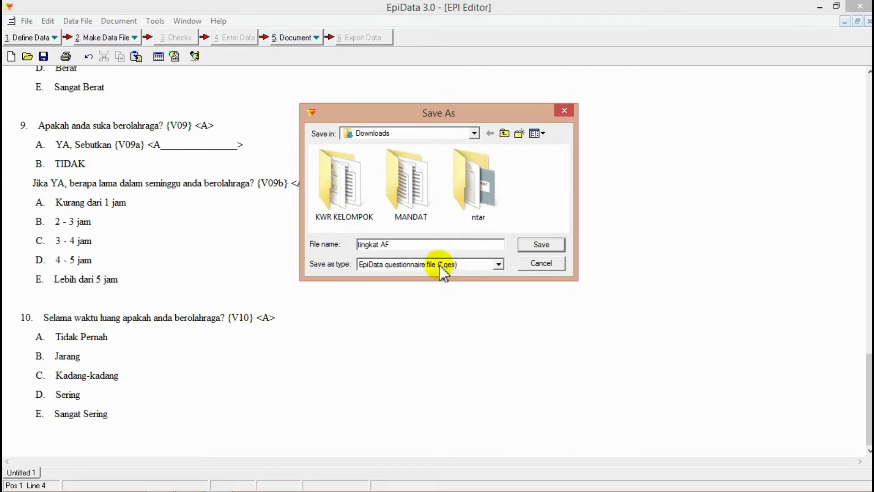
{"action": "left_click", "coordinate": [532, 246]}
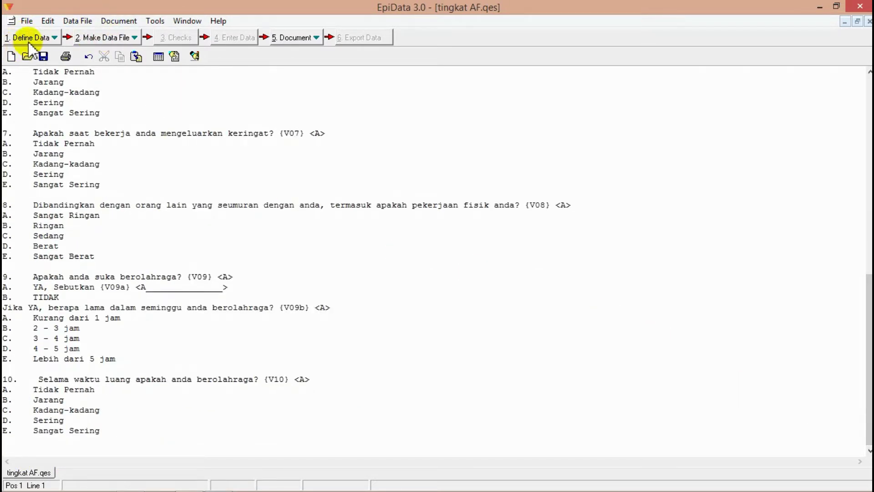
Save the questionnaire under the new name kuesioner 1 in Downloads and close it
{"action": "left_click", "coordinate": [26, 20]}
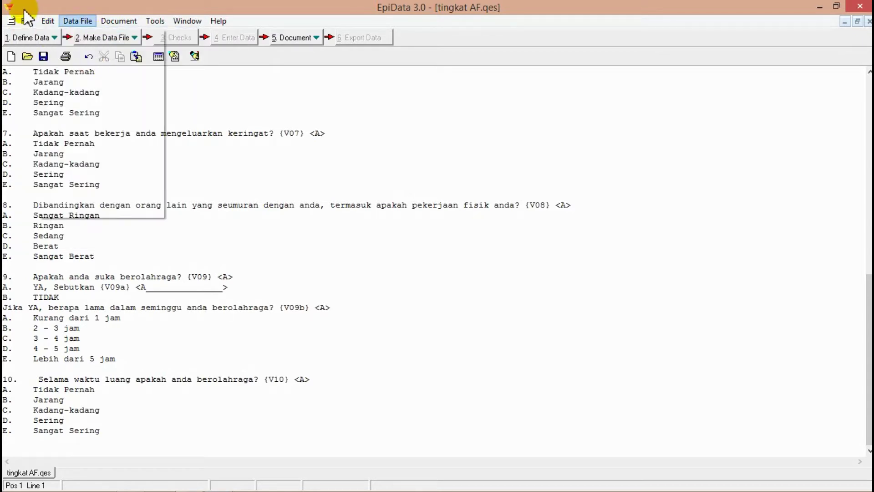
{"action": "left_click", "coordinate": [54, 77]}
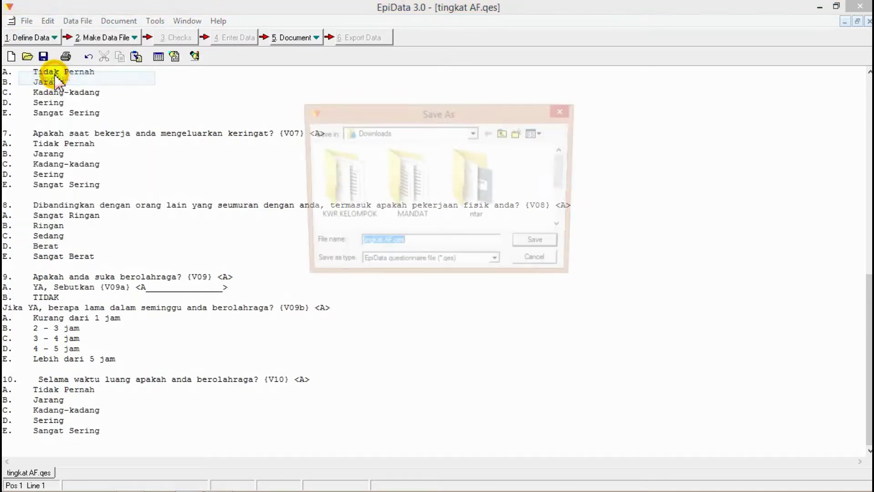
{"action": "type", "text": "kuesioner 1"}
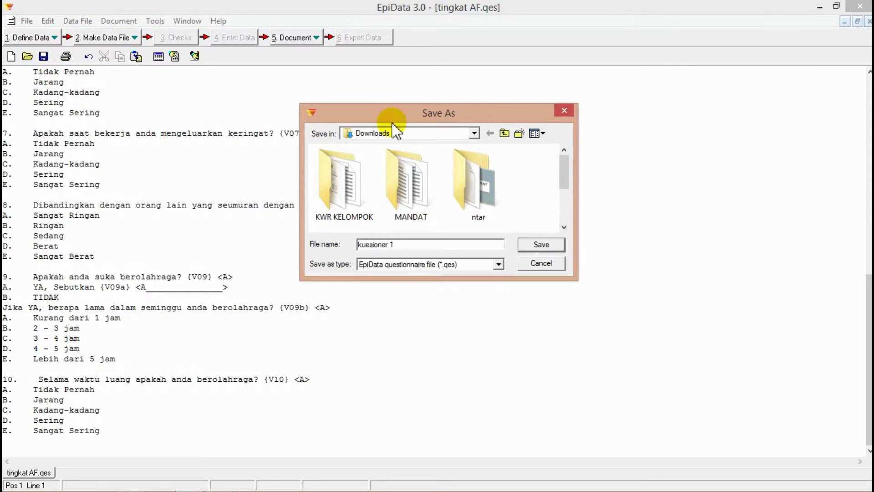
{"action": "left_click", "coordinate": [564, 215]}
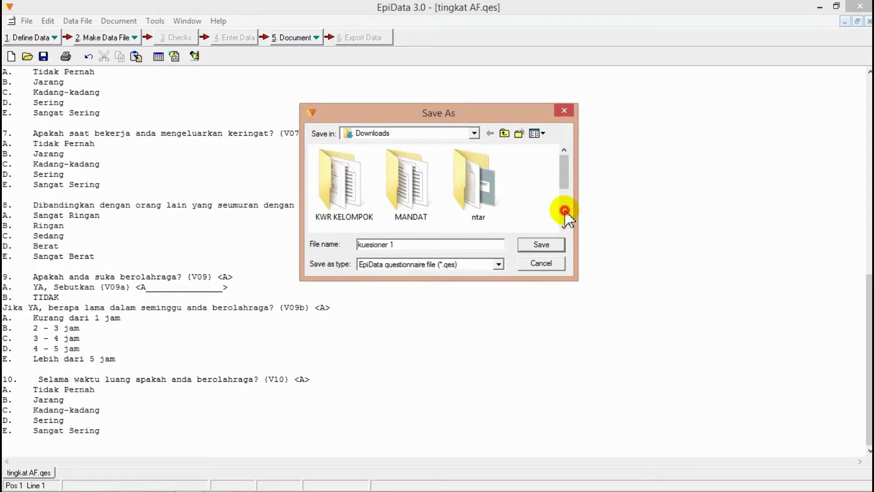
{"action": "left_click", "coordinate": [550, 246]}
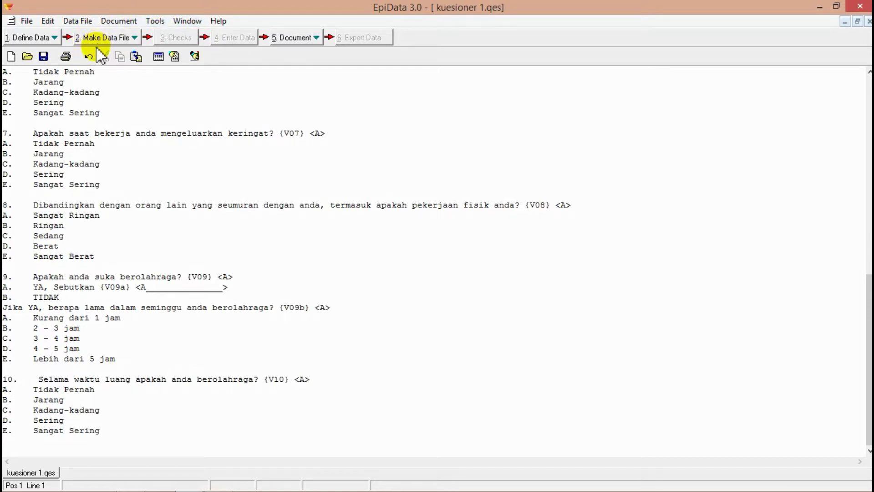
{"action": "left_click", "coordinate": [869, 21]}
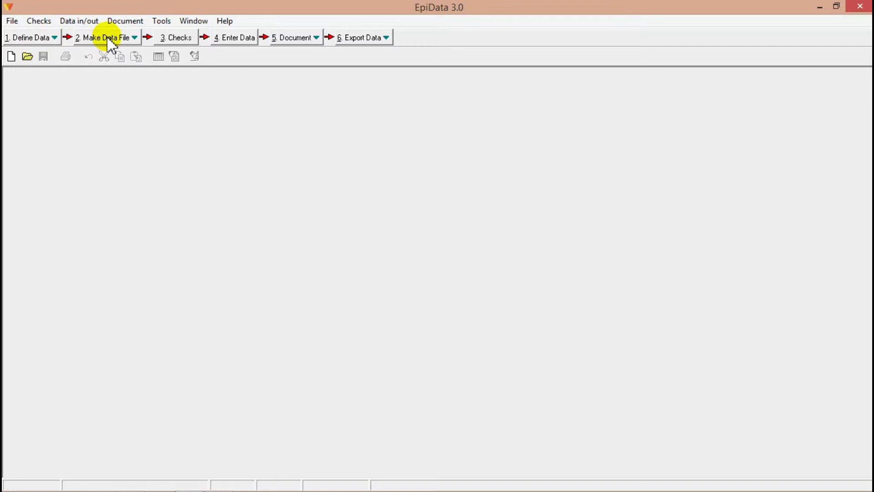
Create the data file kuesioner 1.rec in Downloads from kuesioner 1.qes, with the data file label kuesioner 1
{"action": "left_click", "coordinate": [129, 39]}
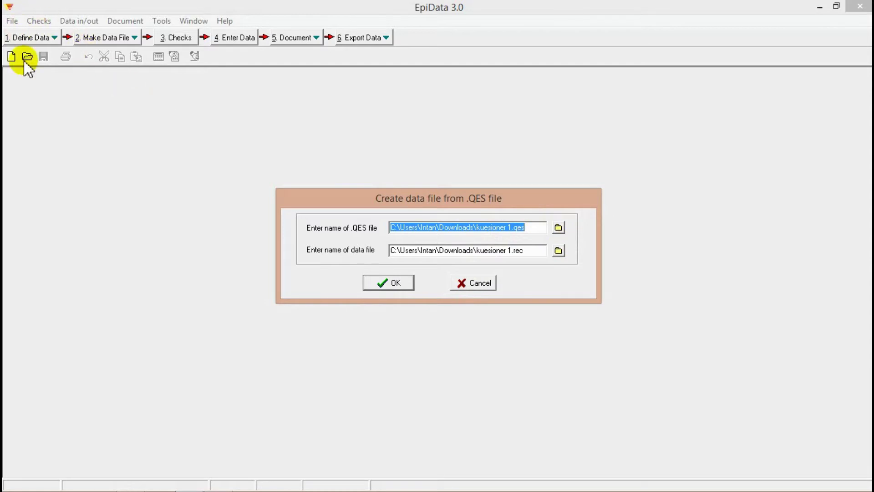
{"action": "left_click", "coordinate": [530, 227]}
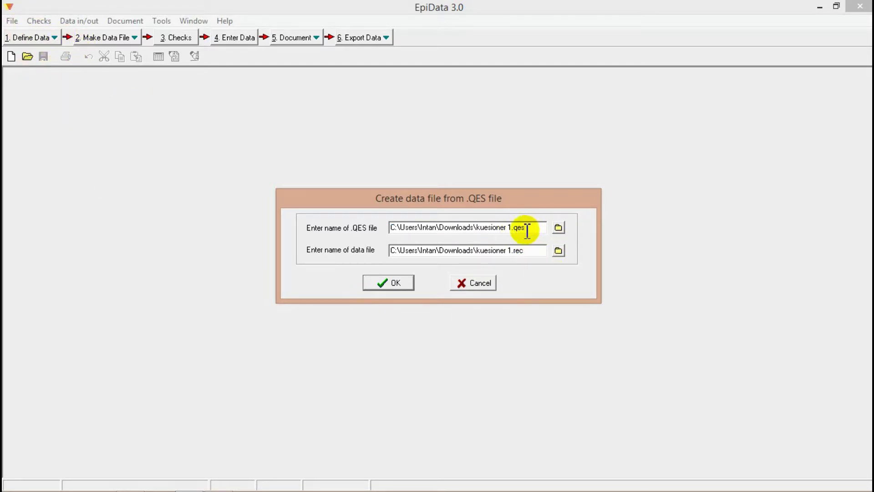
{"action": "left_click_drag", "start_coordinate": [513, 228], "coordinate": [526, 227]}
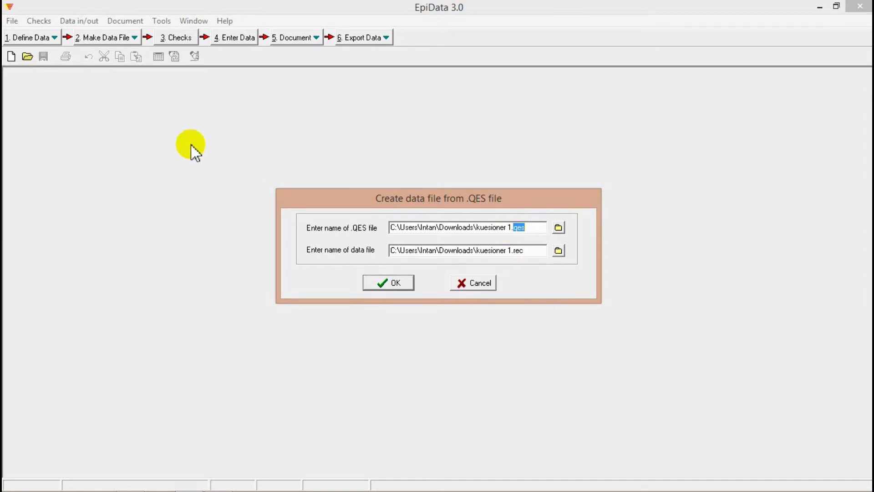
{"action": "left_click", "coordinate": [527, 250]}
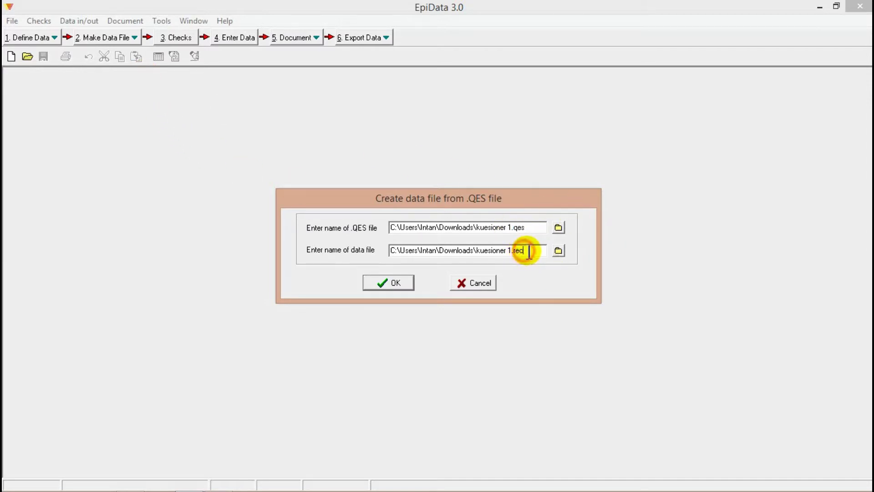
{"action": "left_click_drag", "start_coordinate": [528, 250], "coordinate": [511, 250]}
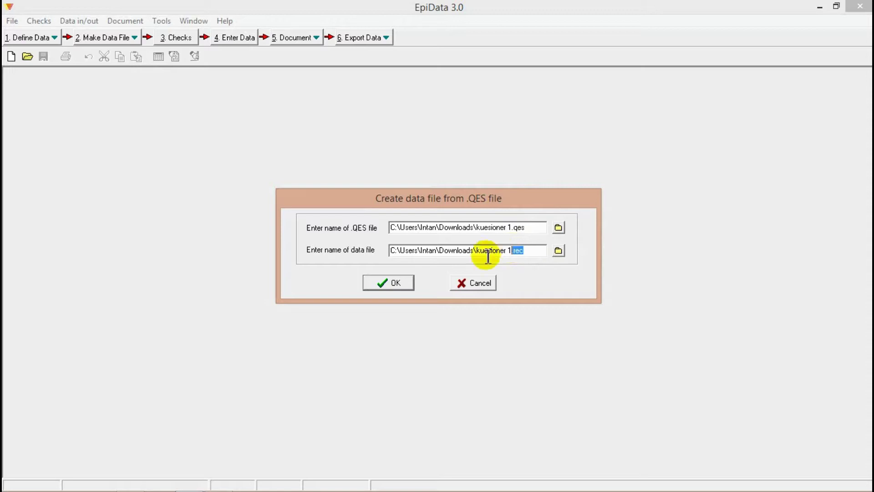
{"action": "left_click", "coordinate": [377, 284]}
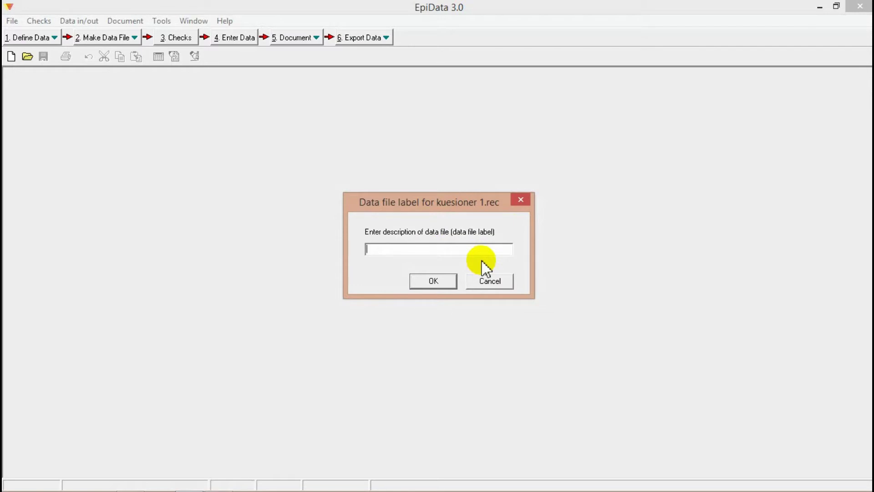
{"action": "type", "text": "kuesioner 1"}
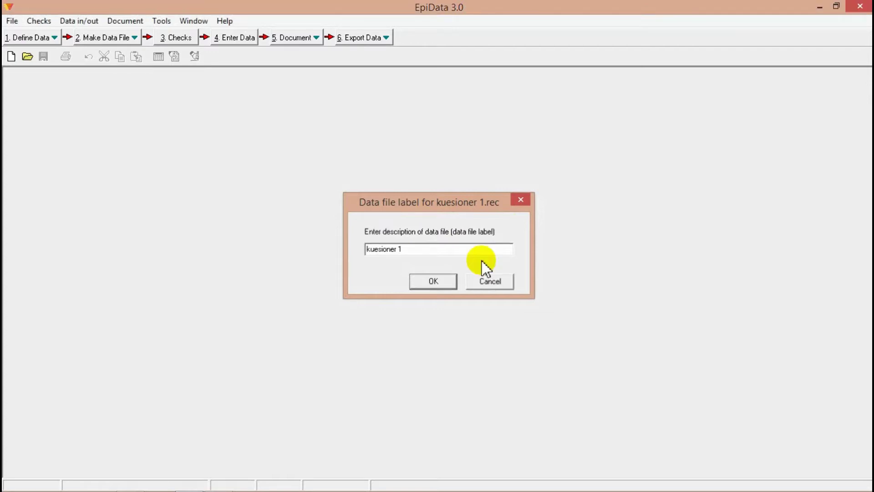
{"action": "key", "text": "Return"}
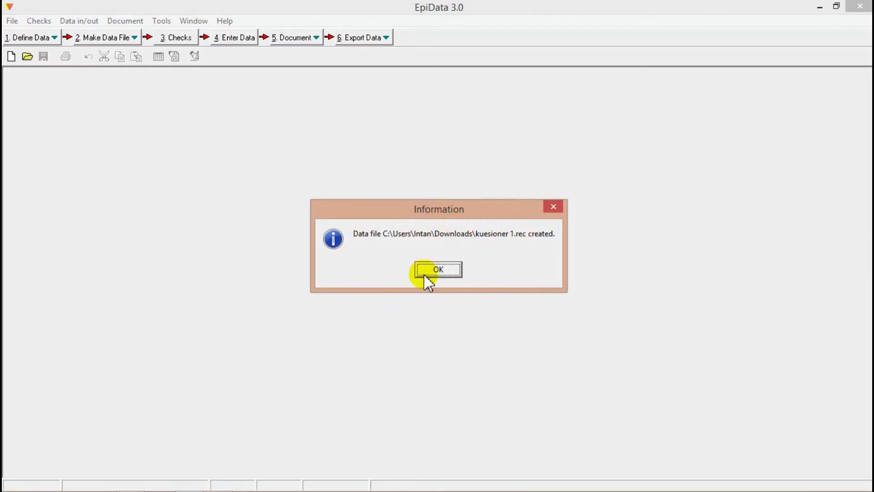
{"action": "left_click", "coordinate": [455, 269]}
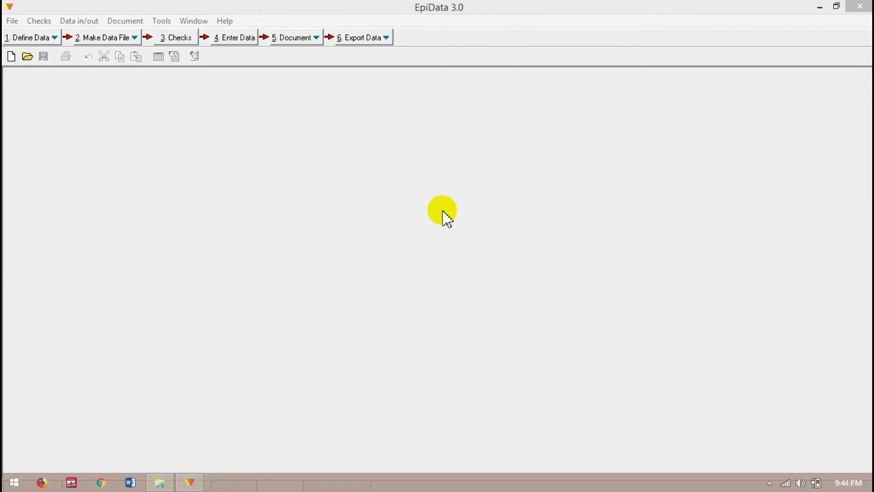
Open the data file kuesioner 1.rec from Downloads for adding checks
{"action": "left_click", "coordinate": [306, 267]}
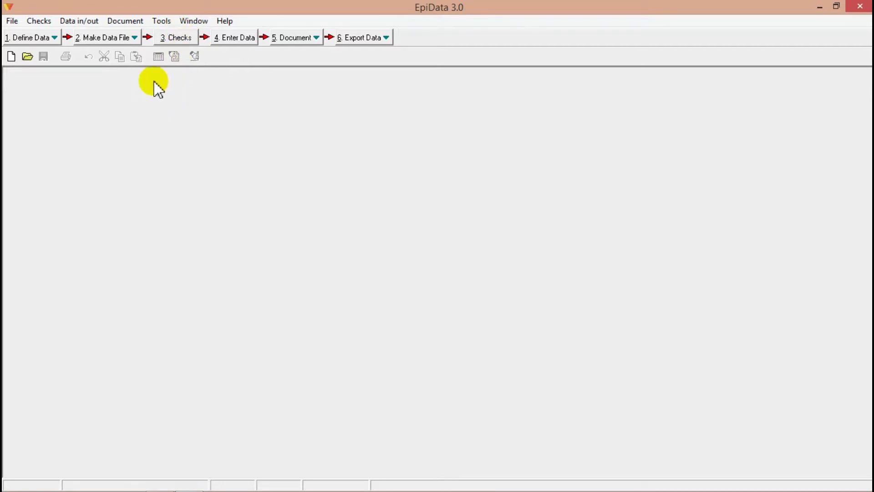
{"action": "left_click", "coordinate": [194, 38]}
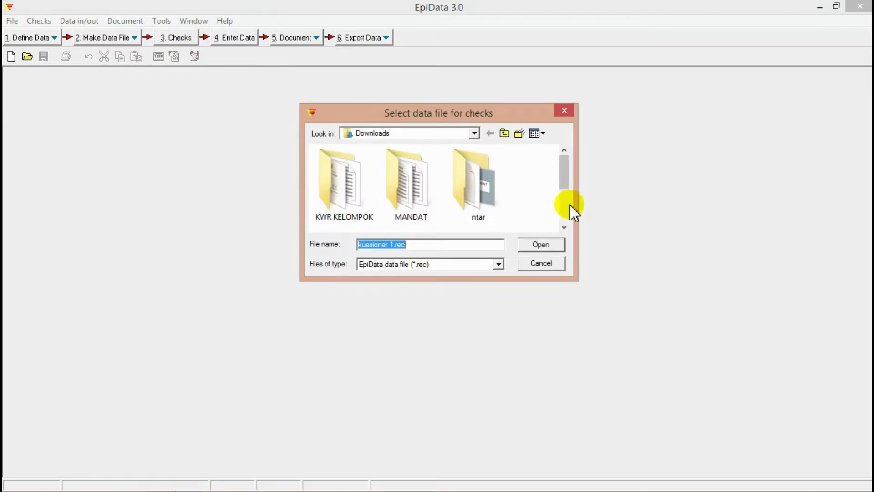
{"action": "scroll", "coordinate": [570, 204], "scroll_direction": "down", "scroll_amount": 3}
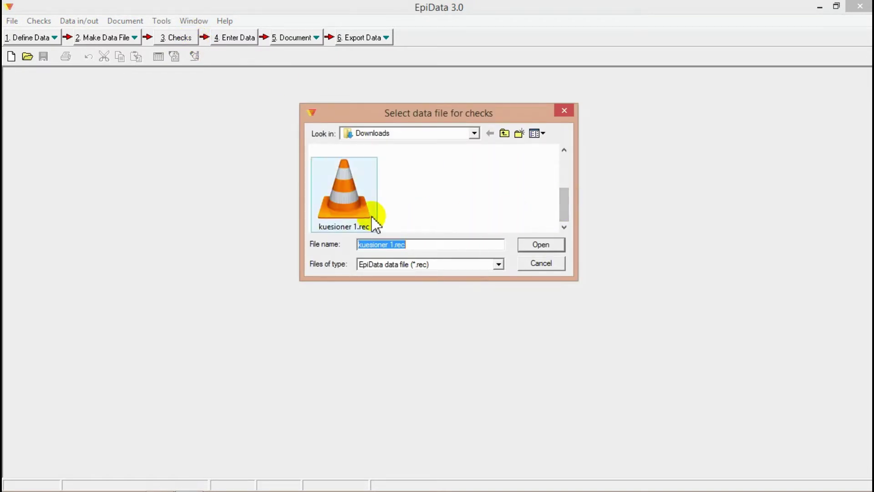
{"action": "double_click", "coordinate": [360, 186]}
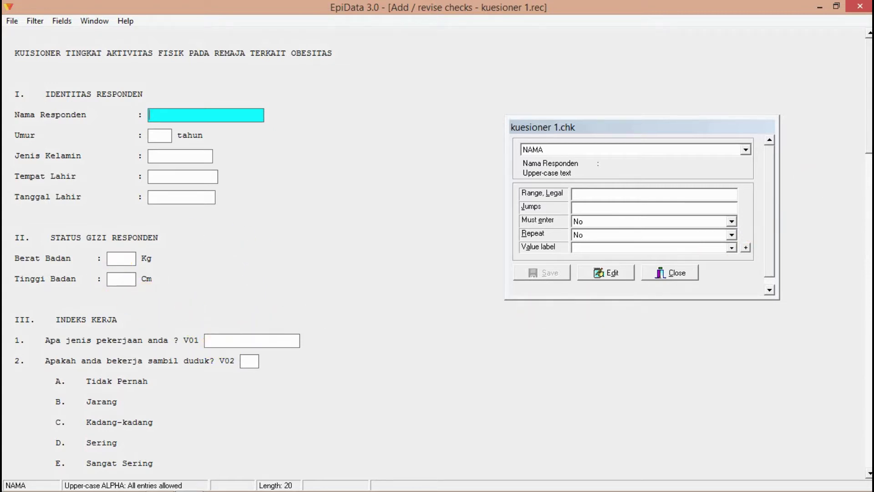
Look over the entry form and examine the list of fields available for checks down to V10
{"action": "scroll", "coordinate": [437, 255], "scroll_direction": "down", "scroll_amount": 3}
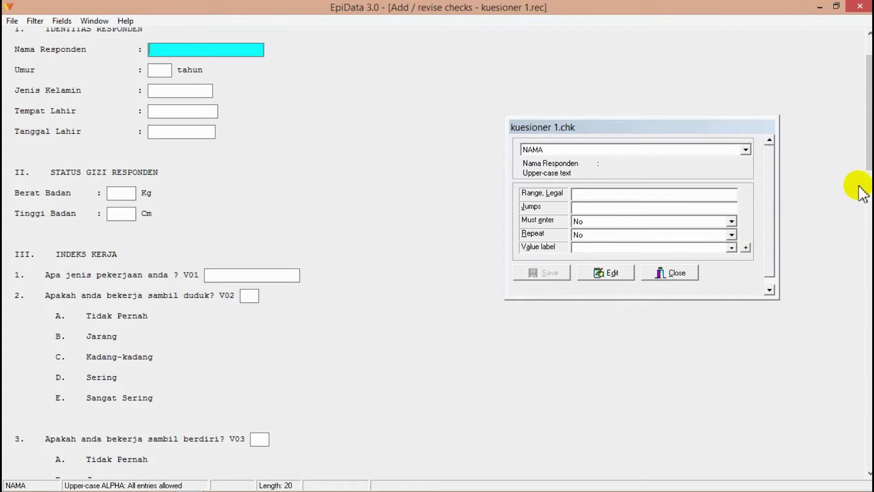
{"action": "scroll", "coordinate": [682, 192], "scroll_direction": "down", "scroll_amount": 1}
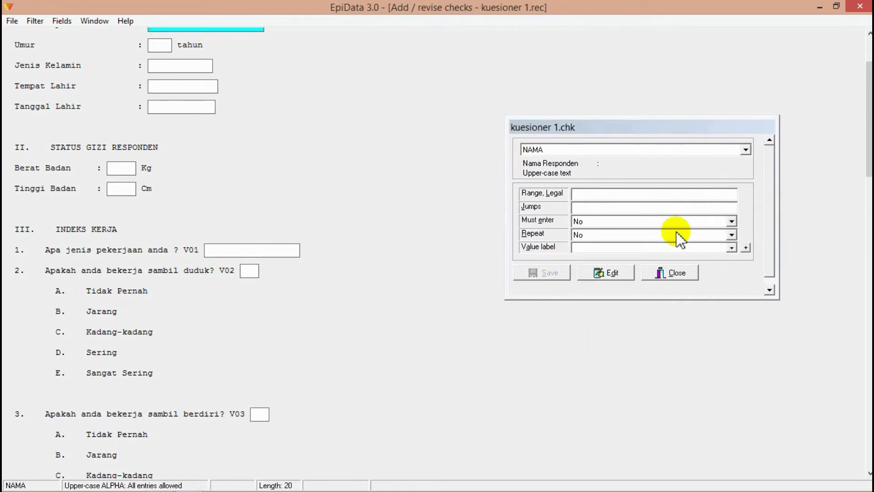
{"action": "left_click", "coordinate": [550, 149]}
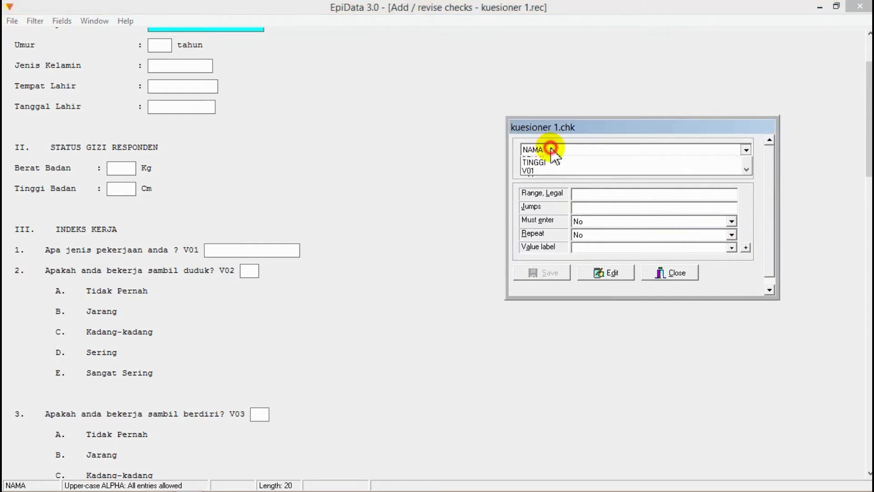
{"action": "left_click", "coordinate": [551, 149]}
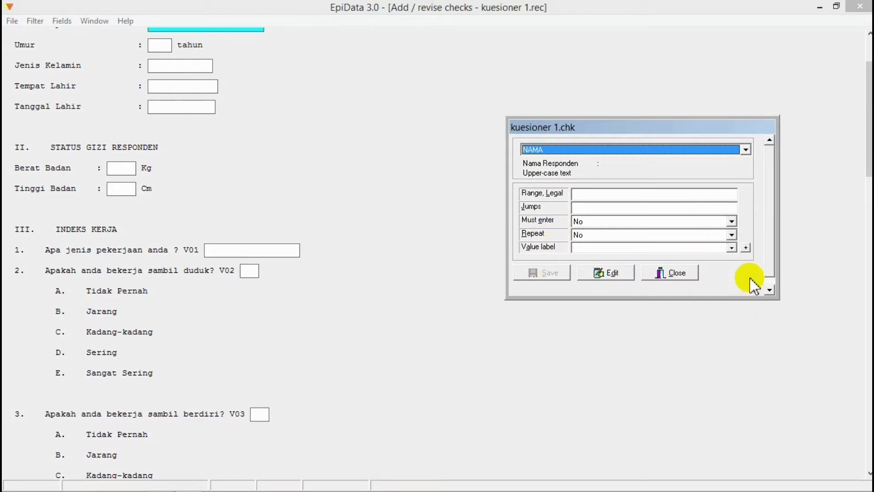
{"action": "left_click", "coordinate": [721, 148]}
{"action": "left_click", "coordinate": [720, 148]}
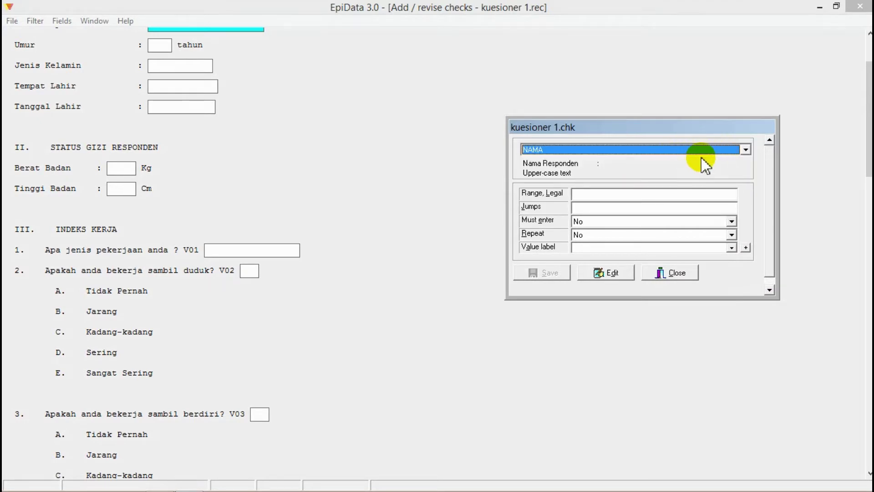
{"action": "left_click", "coordinate": [727, 149]}
{"action": "left_click_drag", "start_coordinate": [748, 182], "coordinate": [754, 210]}
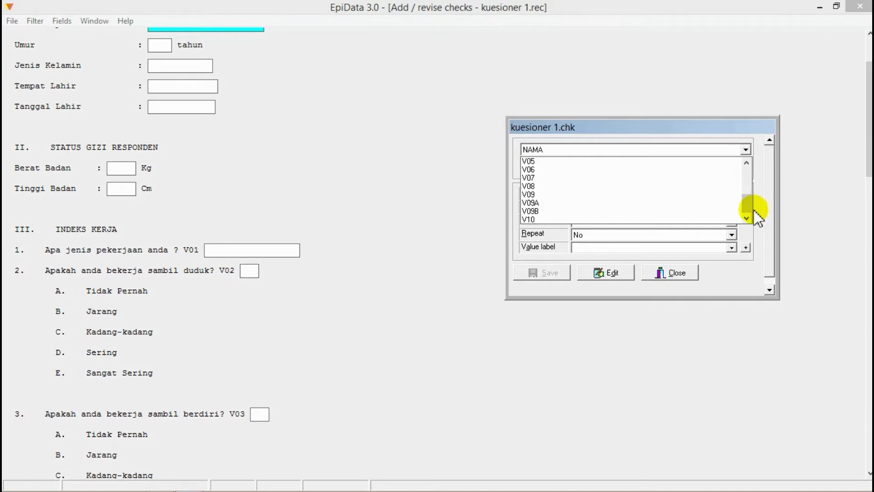
{"action": "left_click", "coordinate": [755, 209]}
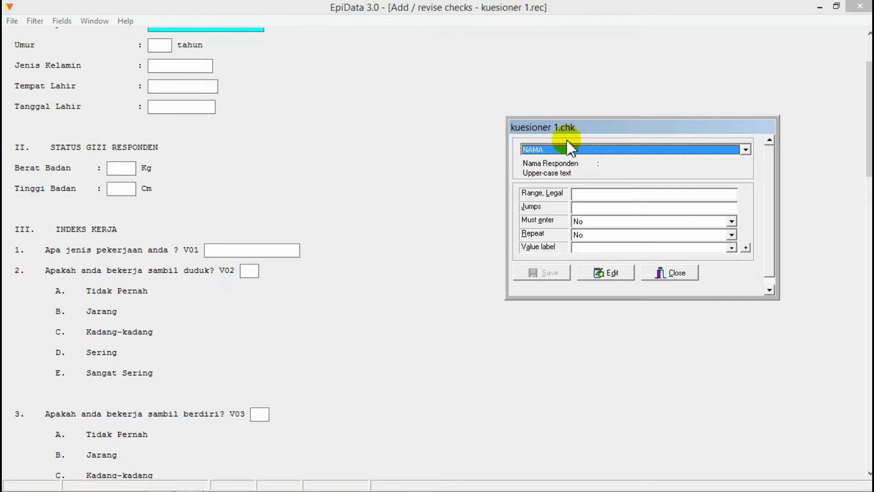
Set the legal range of field V02, the question on working while seated, to A-E
{"action": "left_click", "coordinate": [701, 150]}
{"action": "left_click", "coordinate": [700, 150]}
{"action": "left_click", "coordinate": [700, 150]}
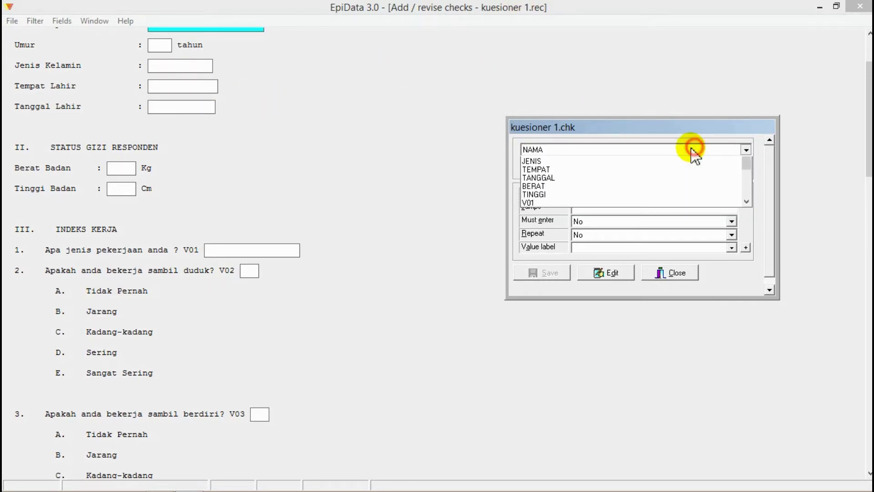
{"action": "scroll", "coordinate": [644, 210], "scroll_direction": "down", "scroll_amount": 2}
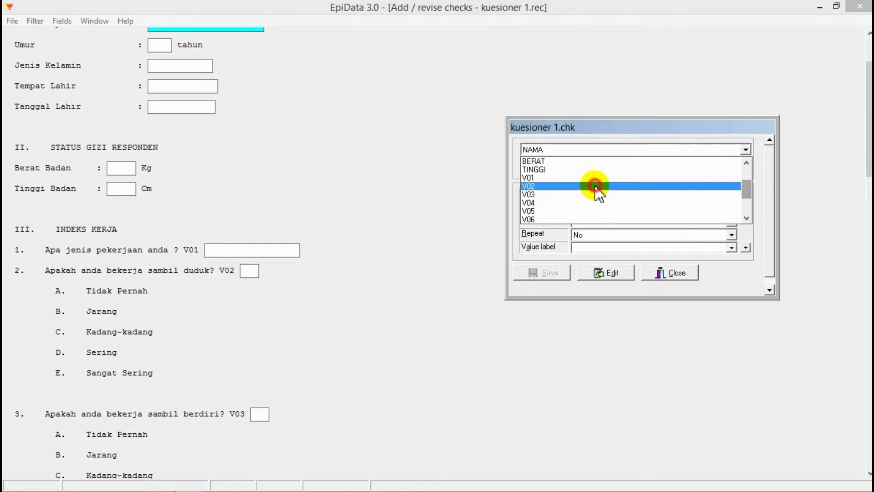
{"action": "left_click", "coordinate": [594, 194]}
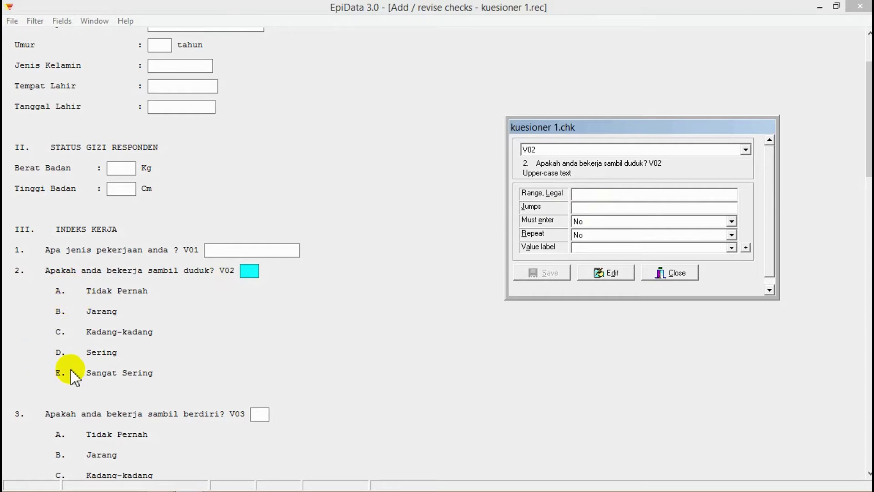
{"action": "left_click", "coordinate": [615, 194]}
{"action": "type", "text": "a"}
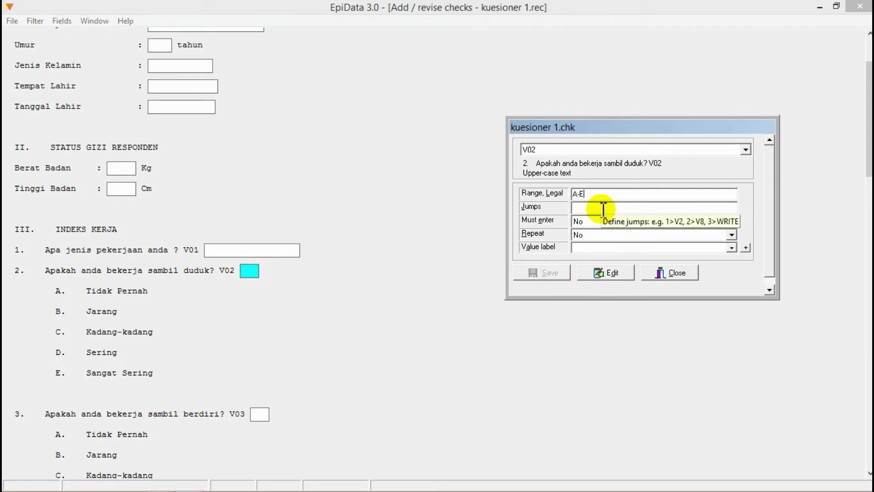
Examine the check settings of the Nama Responden field in the identity section
{"action": "left_click_drag", "start_coordinate": [869, 119], "coordinate": [869, 90]}
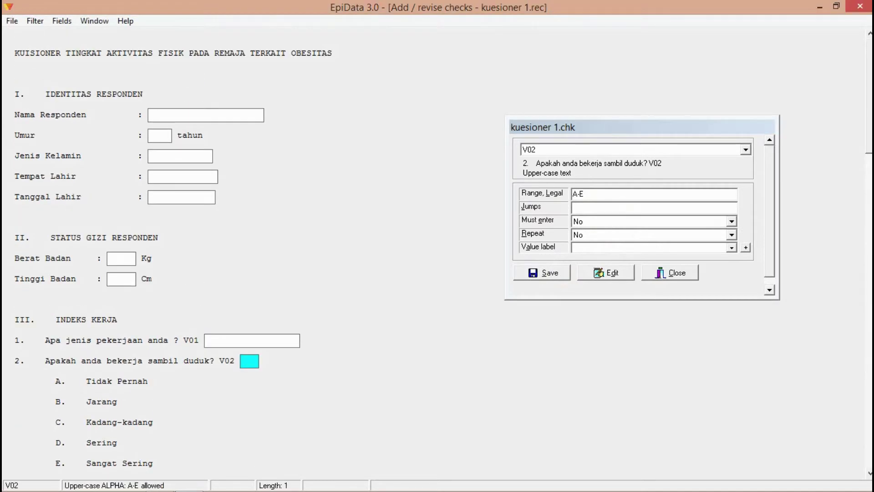
{"action": "left_click", "coordinate": [171, 117]}
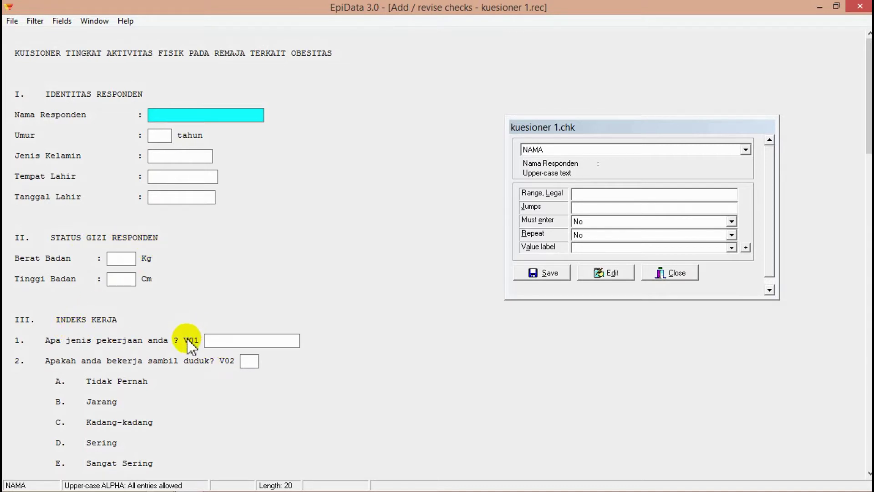
{"action": "left_click", "coordinate": [585, 194]}
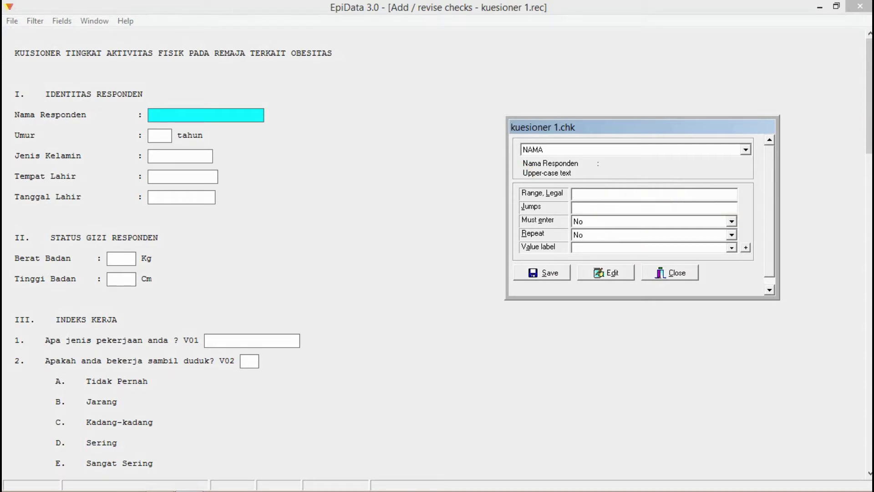
Define the jump B>V10 on field V09, the question on liking sports, and save the checks
{"action": "left_click", "coordinate": [836, 137]}
{"action": "scroll", "coordinate": [836, 137], "scroll_direction": "down", "scroll_amount": 9}
{"action": "scroll", "coordinate": [432, 252], "scroll_direction": "down", "scroll_amount": 10}
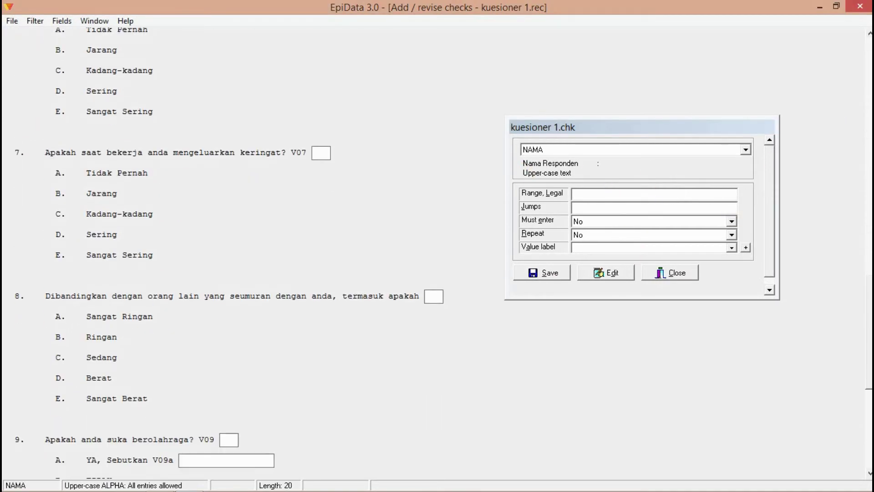
{"action": "scroll", "coordinate": [861, 396], "scroll_direction": "down", "scroll_amount": 2}
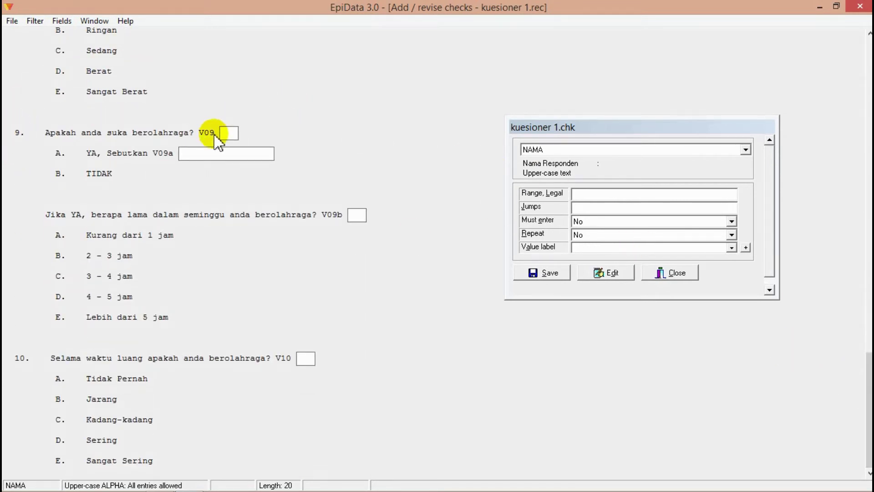
{"action": "left_click", "coordinate": [747, 150]}
{"action": "scroll", "coordinate": [728, 200], "scroll_direction": "down", "scroll_amount": 5}
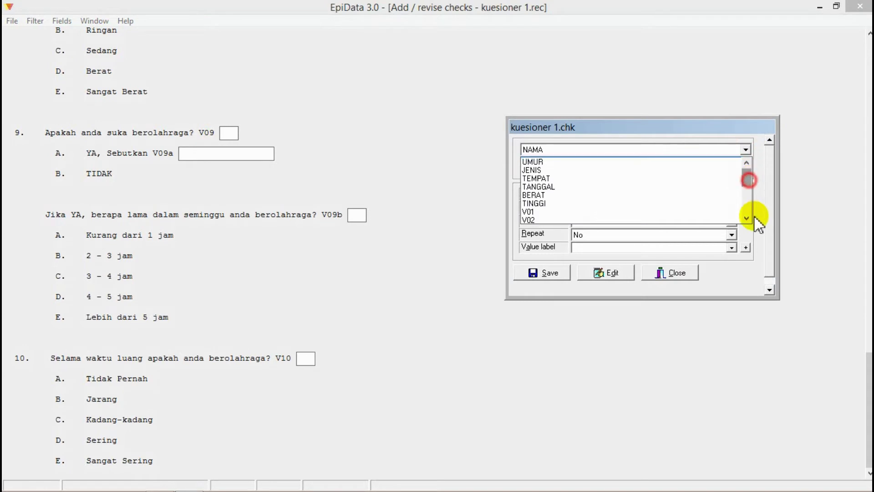
{"action": "left_click", "coordinate": [596, 195]}
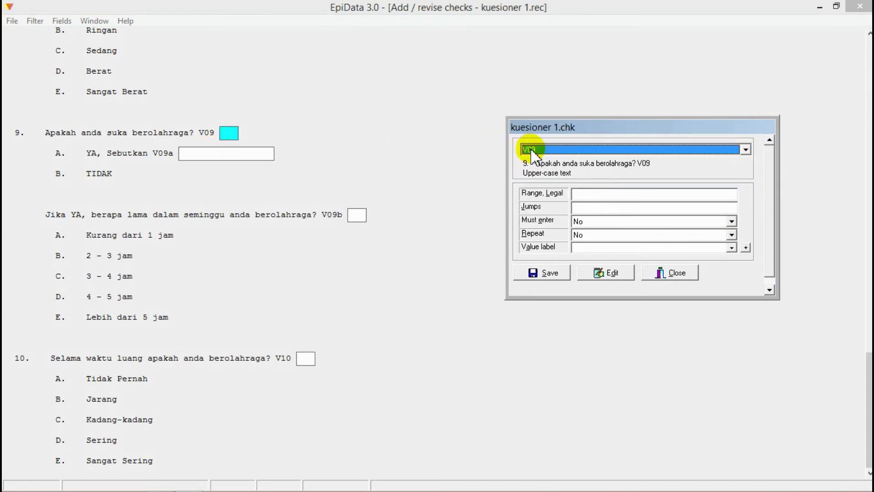
{"action": "left_click", "coordinate": [231, 133]}
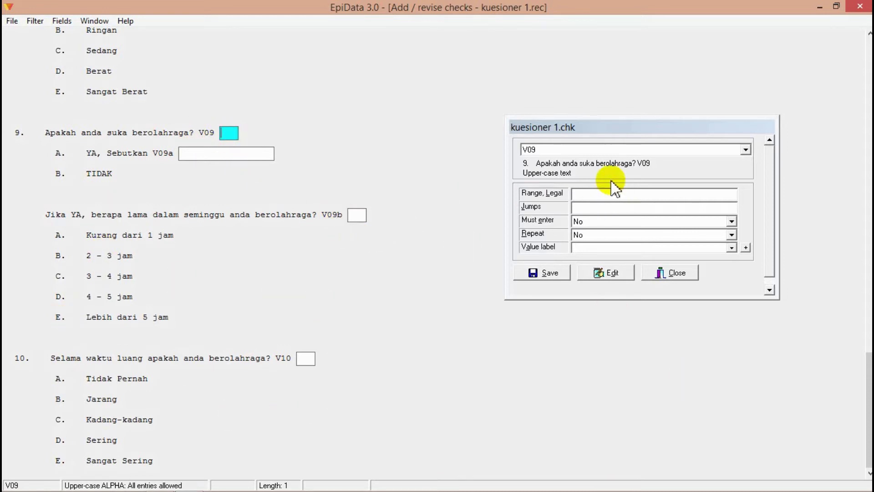
{"action": "left_click", "coordinate": [238, 134]}
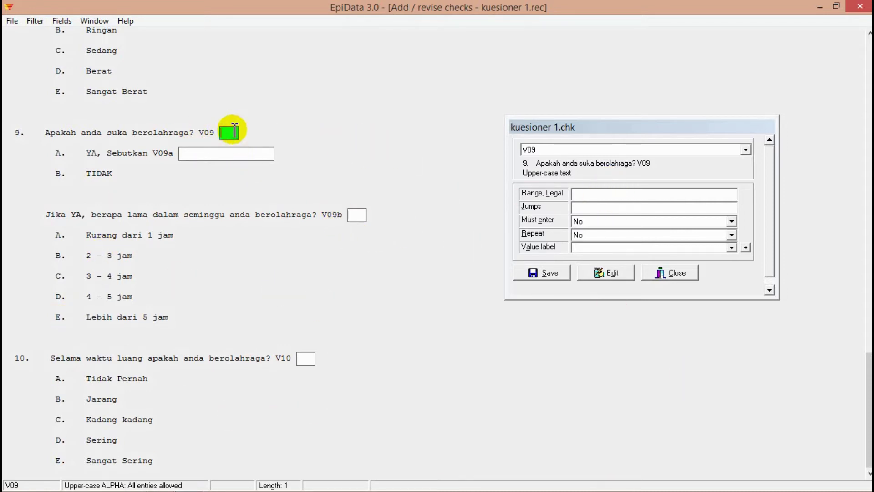
{"action": "left_click", "coordinate": [587, 207]}
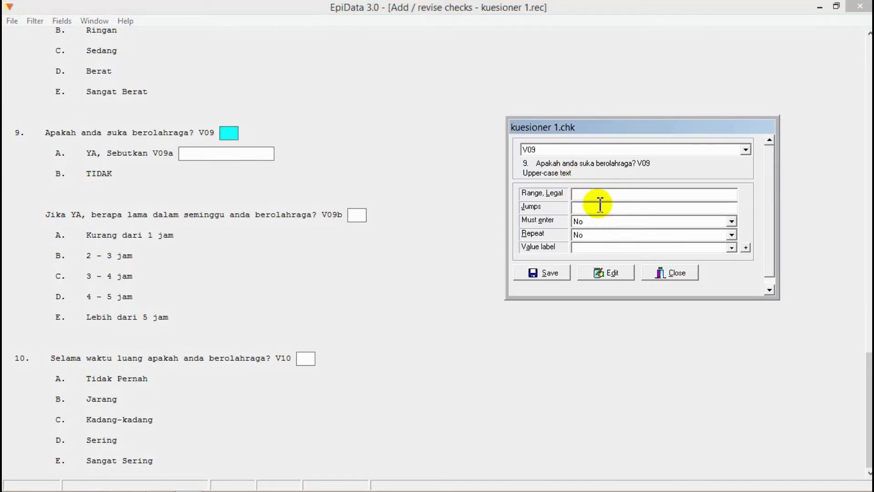
{"action": "left_click", "coordinate": [233, 134]}
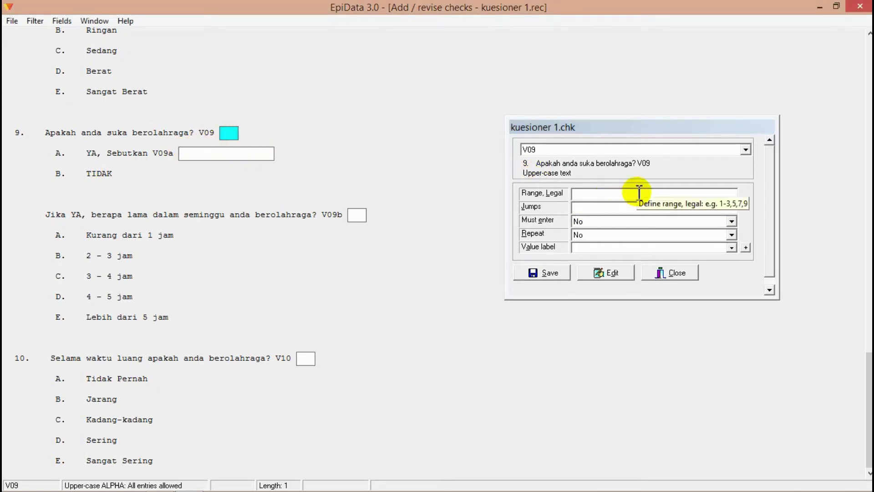
{"action": "left_click", "coordinate": [594, 194]}
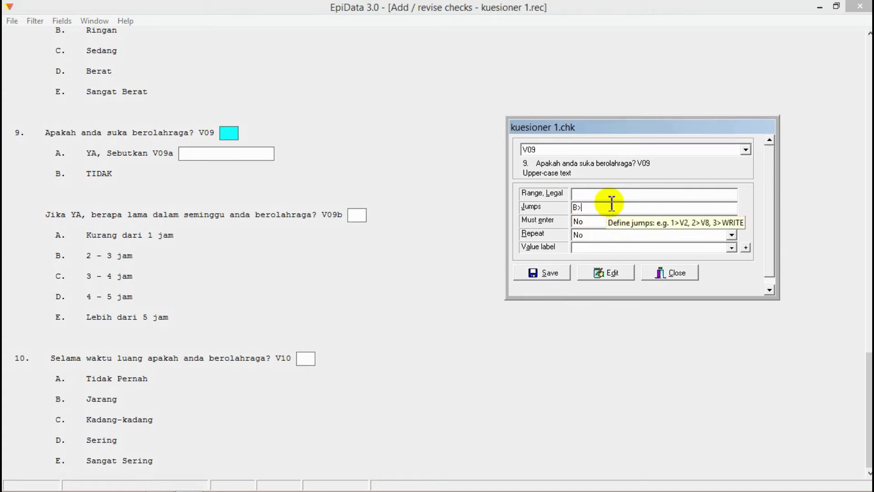
{"action": "type", "text": "V10"}
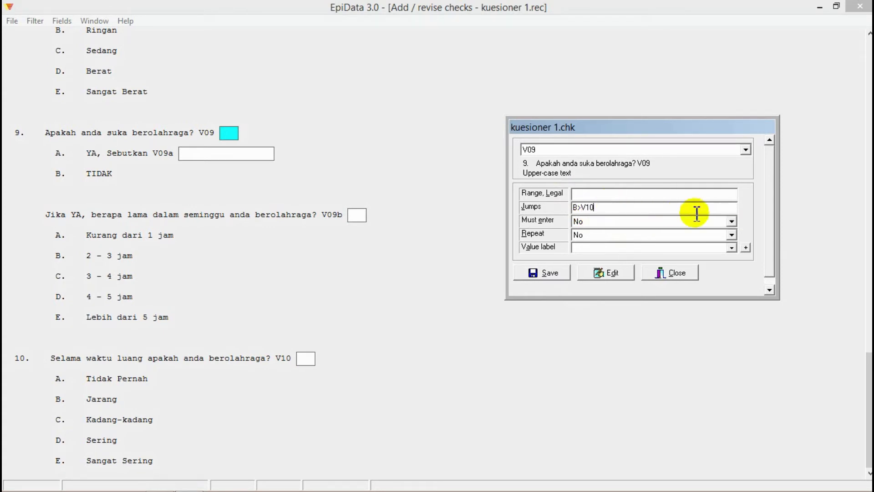
{"action": "left_click", "coordinate": [551, 272]}
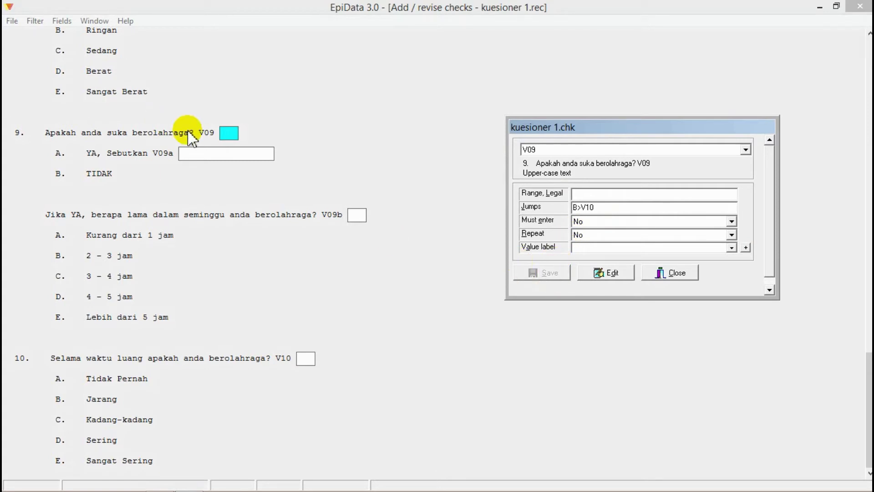
Examine the check settings of field V09a, the entry beside answer YA of question 9
{"action": "left_click", "coordinate": [218, 151]}
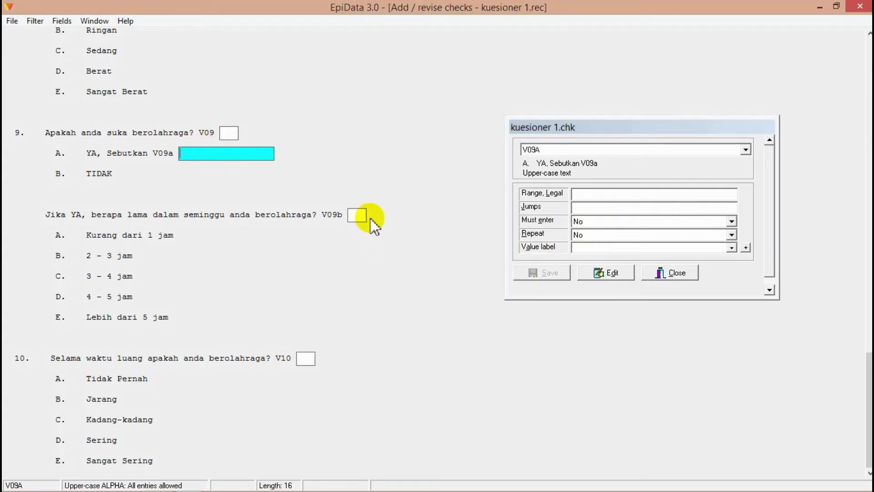
{"action": "left_click_drag", "start_coordinate": [869, 410], "coordinate": [869, 242]}
{"action": "scroll", "coordinate": [265, 228], "scroll_direction": "down", "scroll_amount": 10}
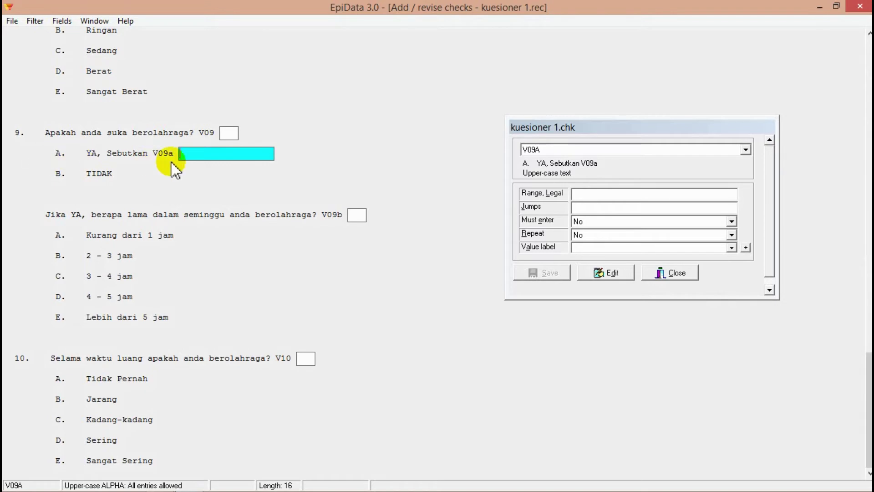
{"action": "left_click", "coordinate": [546, 229]}
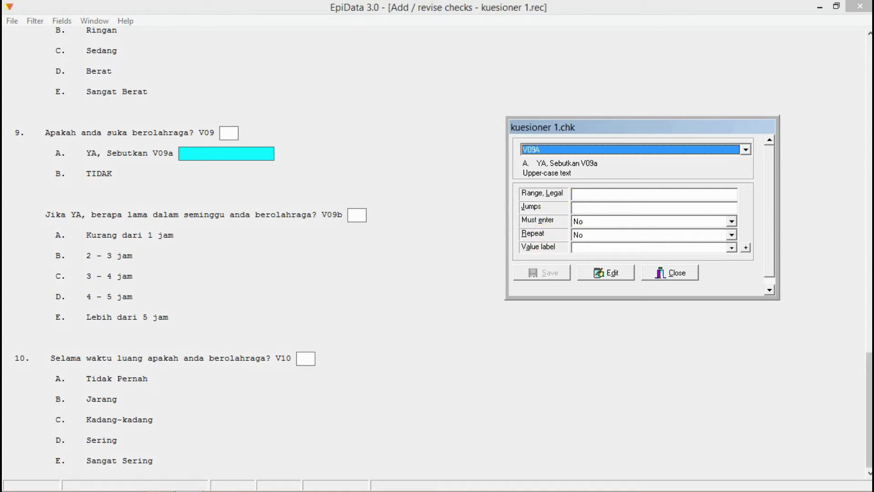
Make the Nama Responden field in the identity section mandatory by setting Must enter to Yes
{"action": "left_click", "coordinate": [864, 359]}
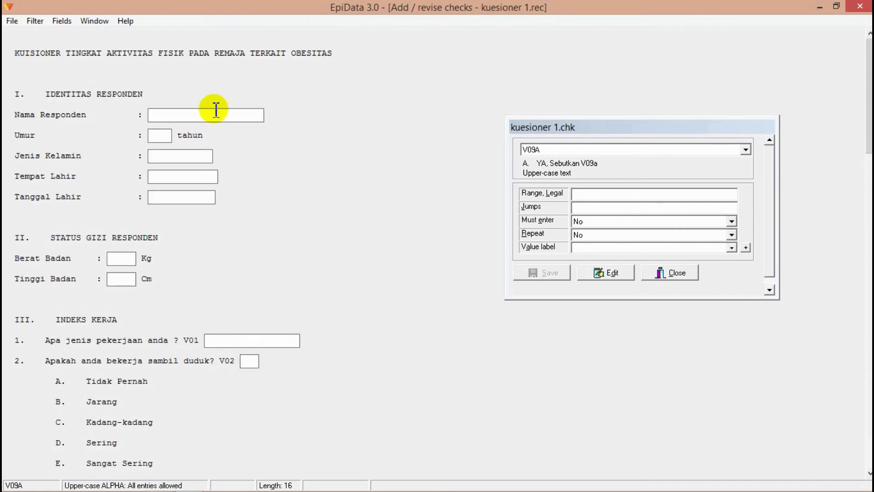
{"action": "left_click", "coordinate": [204, 111]}
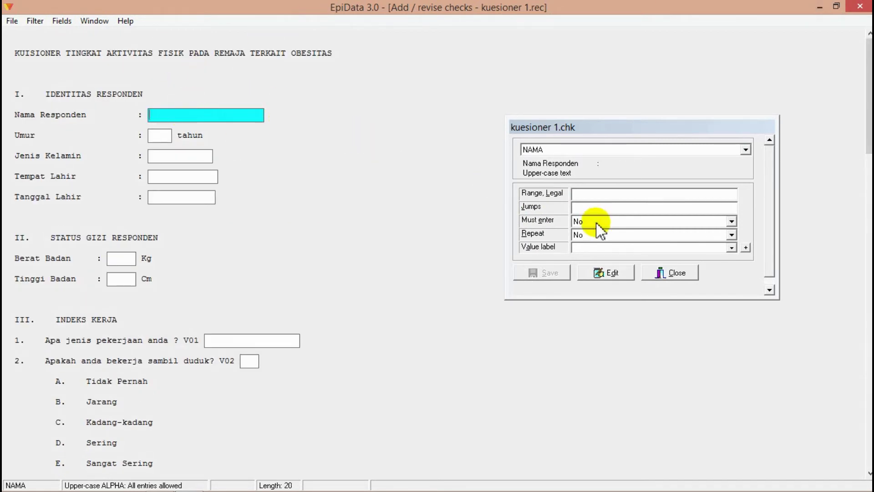
{"action": "left_click", "coordinate": [618, 222]}
{"action": "left_click", "coordinate": [609, 222]}
{"action": "left_click", "coordinate": [609, 221]}
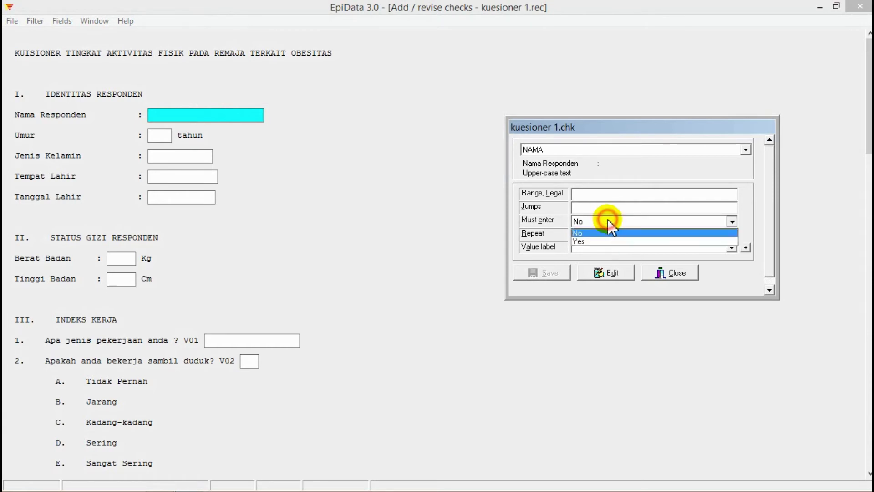
{"action": "left_click", "coordinate": [580, 242]}
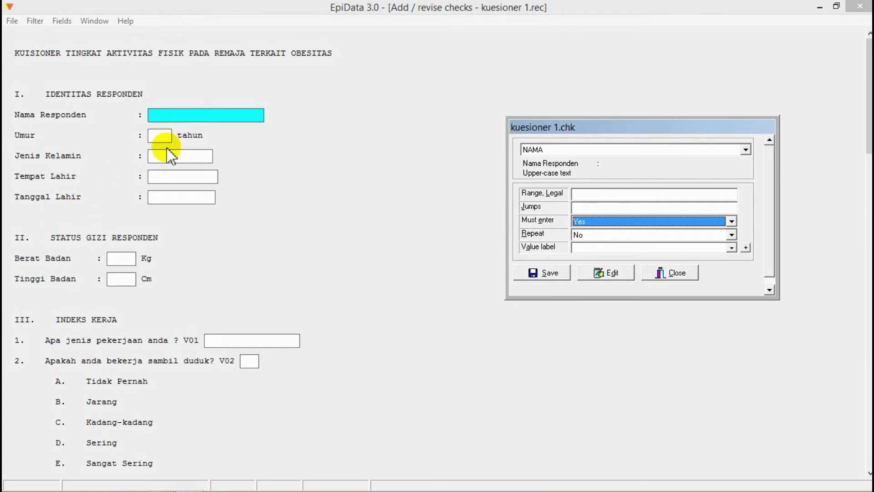
Set Must enter to Yes for the Jenis Kelamin field and save the checks
{"action": "left_click", "coordinate": [180, 156]}
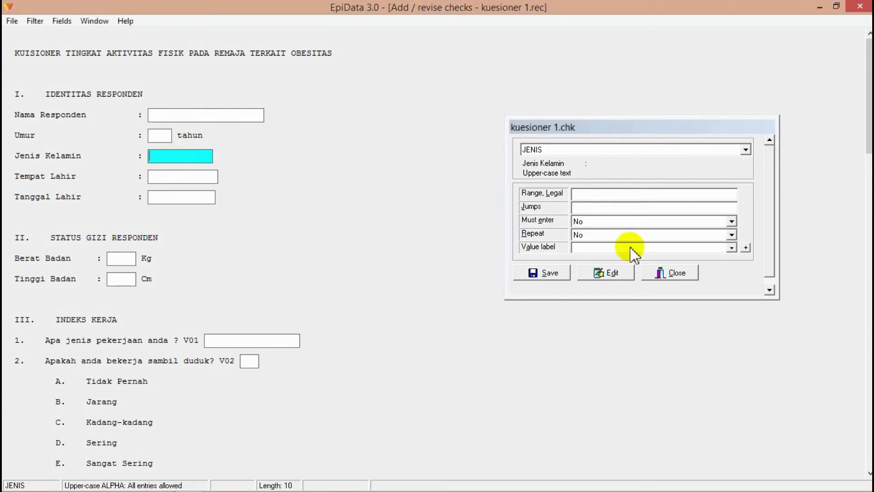
{"action": "left_click", "coordinate": [606, 225]}
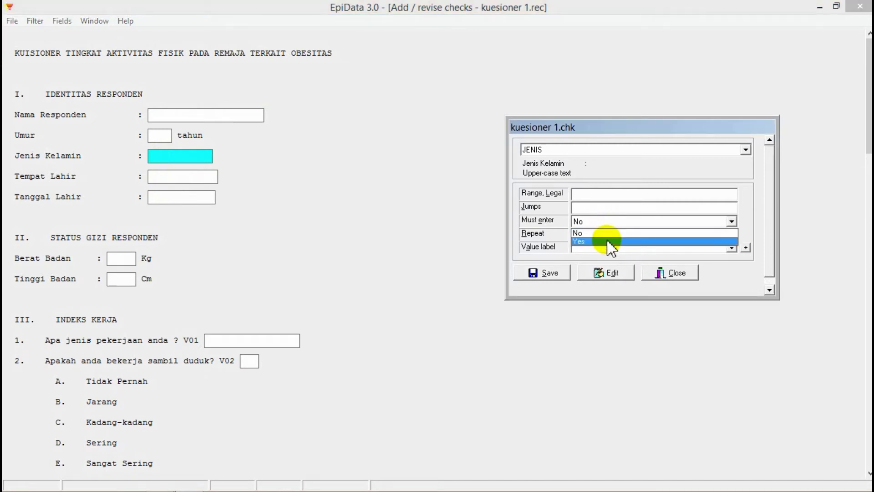
{"action": "left_click", "coordinate": [608, 241]}
{"action": "left_click", "coordinate": [224, 114]}
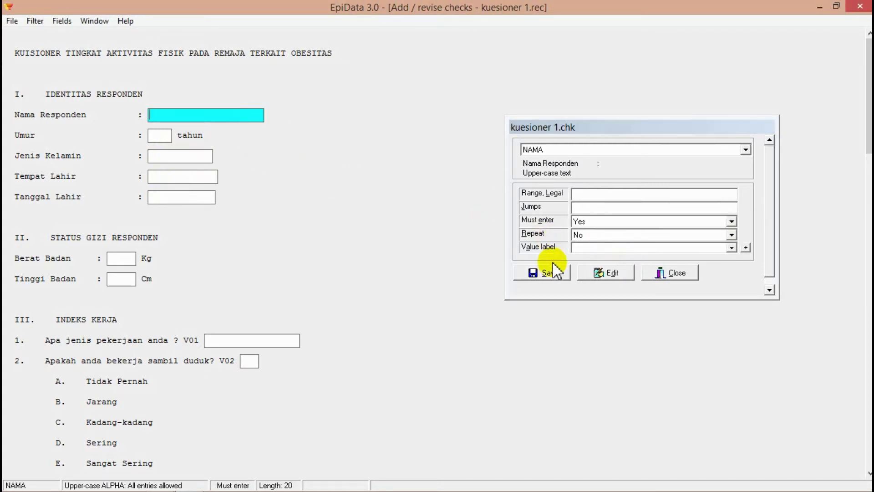
{"action": "left_click", "coordinate": [554, 279]}
{"action": "left_click", "coordinate": [186, 158]}
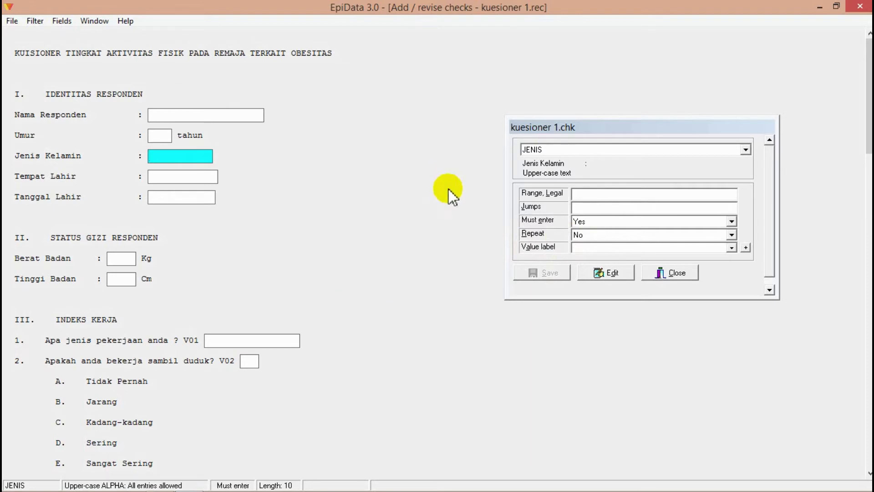
{"action": "left_click_drag", "start_coordinate": [870, 96], "coordinate": [870, 163]}
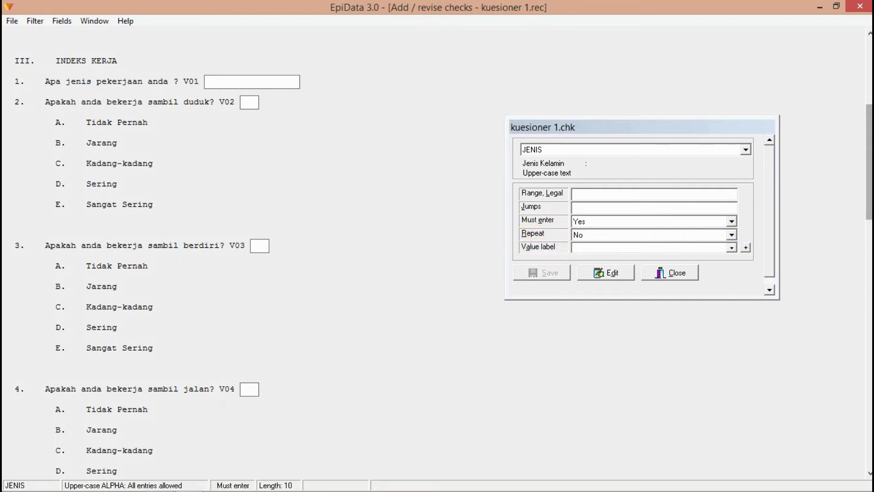
{"action": "left_click_drag", "start_coordinate": [870, 161], "coordinate": [869, 88]}
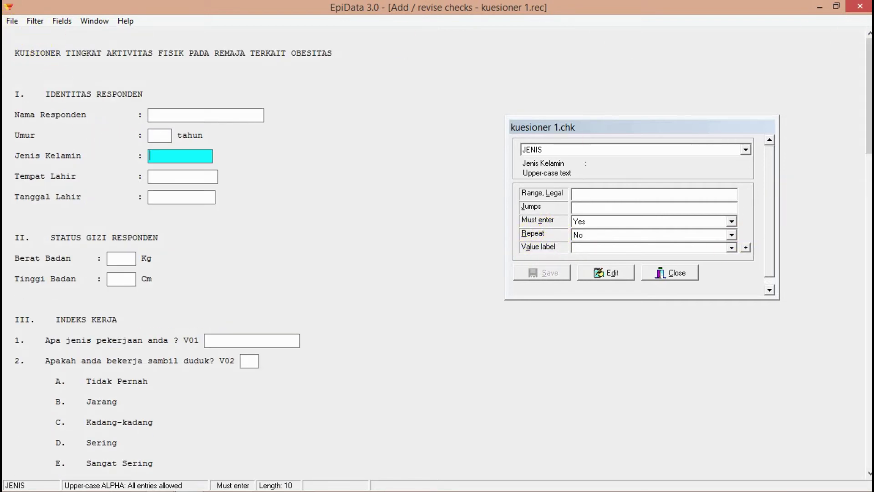
{"action": "scroll", "coordinate": [117, 142], "scroll_direction": "down", "scroll_amount": 10}
{"action": "scroll", "coordinate": [814, 70], "scroll_direction": "up", "scroll_amount": 10}
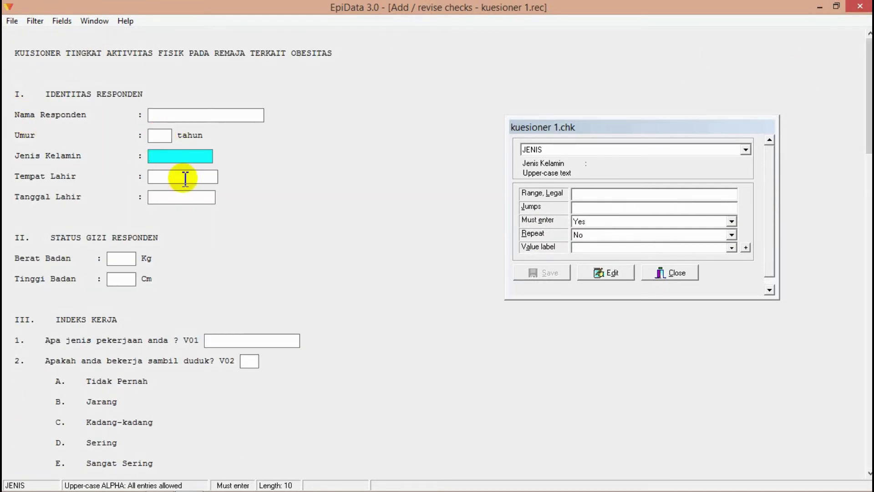
Set Repeat to Yes for the Tanggal Lahir field in the identity section
{"action": "left_click", "coordinate": [161, 176]}
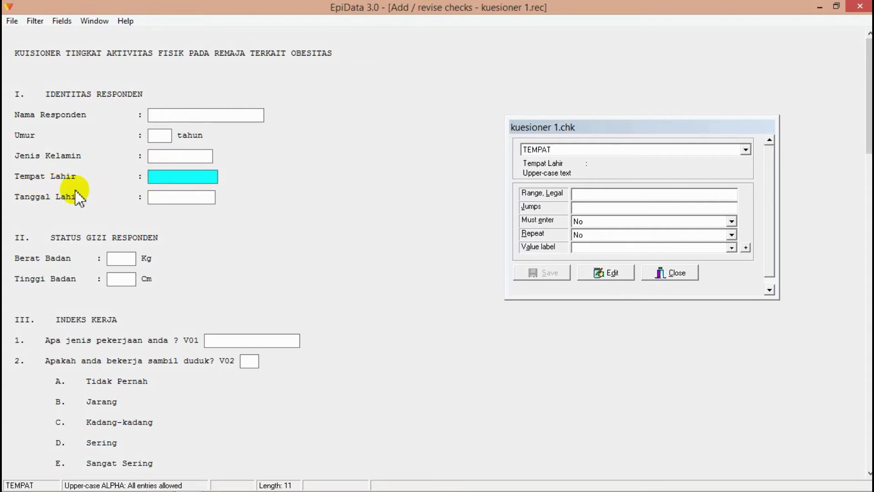
{"action": "left_click", "coordinate": [176, 196]}
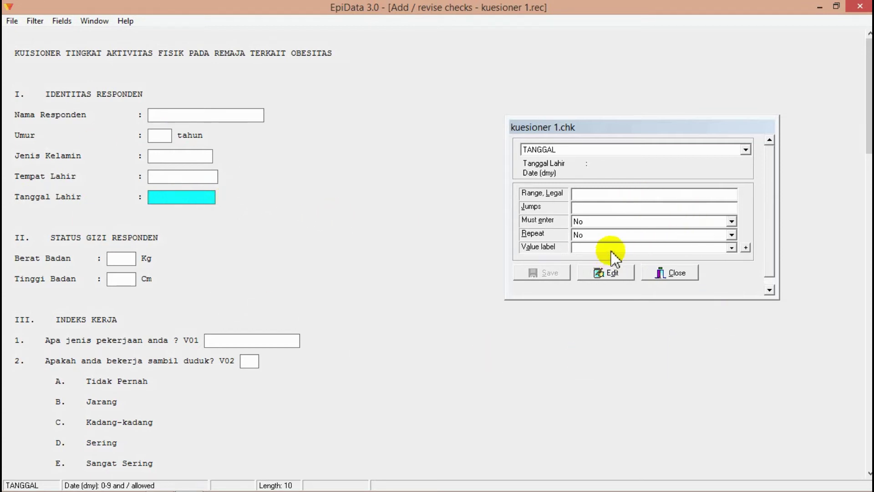
{"action": "left_click", "coordinate": [627, 235]}
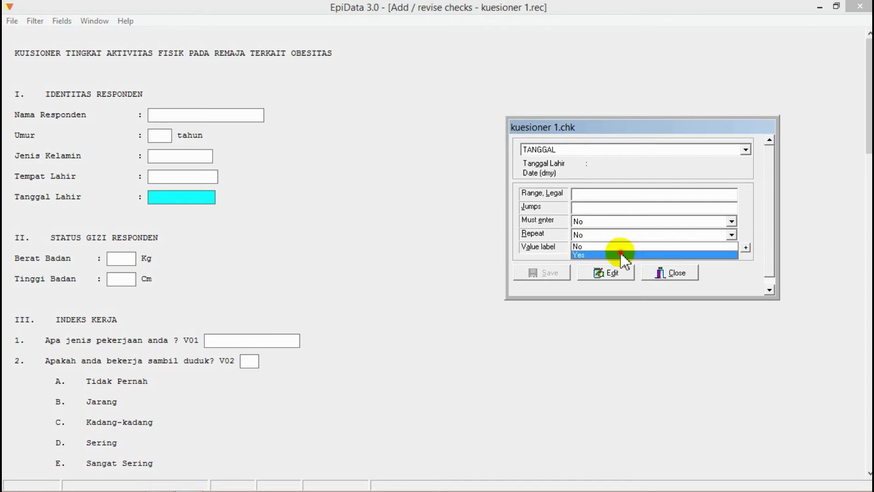
{"action": "left_click", "coordinate": [621, 253]}
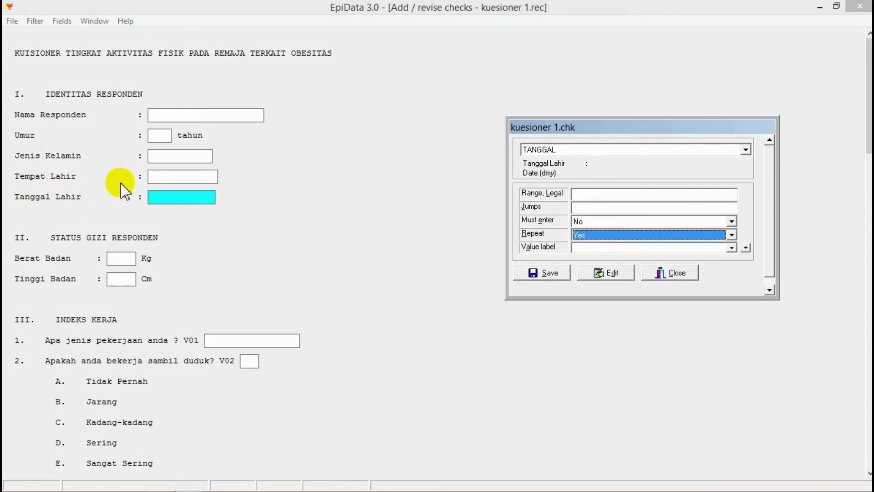
Return the Repeat setting of the Tanggal Lahir field to No
{"action": "left_click", "coordinate": [745, 151]}
{"action": "left_click", "coordinate": [559, 165]}
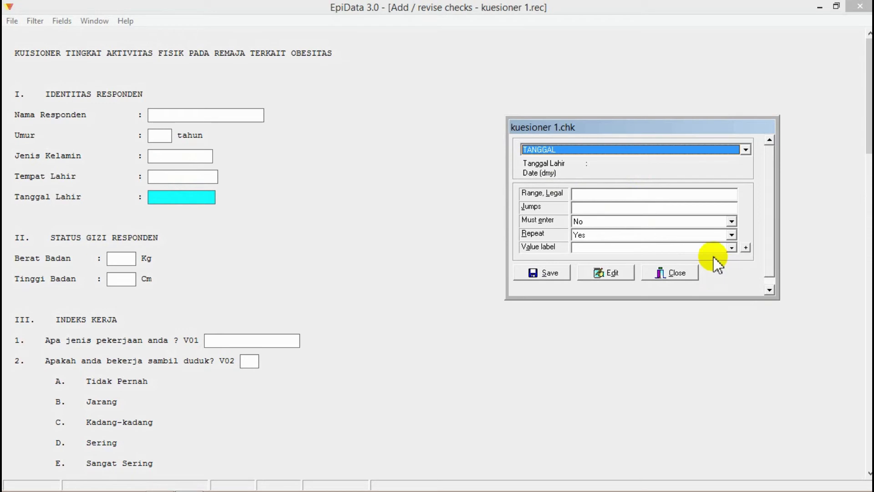
{"action": "left_click", "coordinate": [731, 234]}
{"action": "left_click", "coordinate": [608, 247]}
{"action": "left_click_drag", "start_coordinate": [869, 91], "coordinate": [867, 60]}
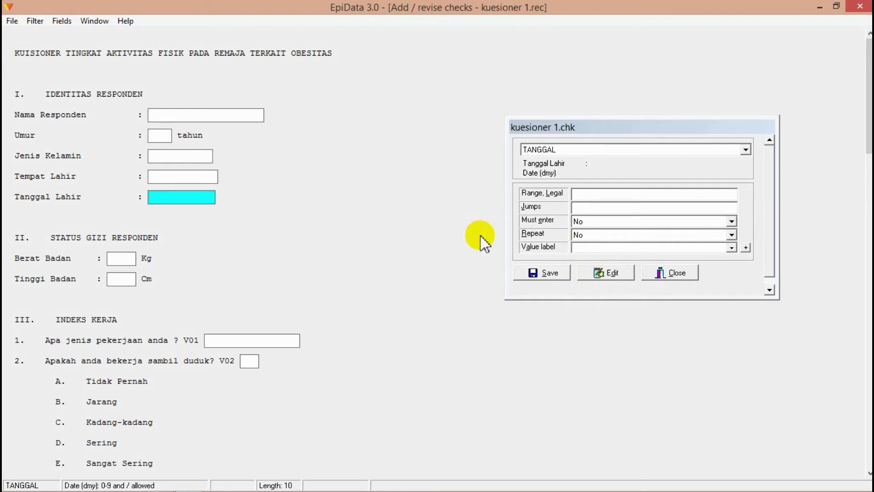
Save the checks and open the check code of field V02, the question on working while seated, for editing
{"action": "left_click", "coordinate": [191, 117]}
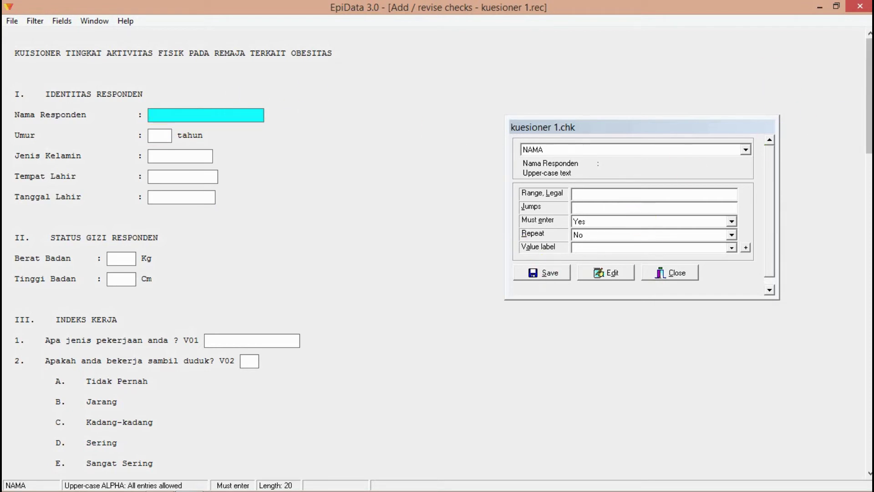
{"action": "scroll", "coordinate": [299, 195], "scroll_direction": "down", "scroll_amount": 2}
{"action": "left_click", "coordinate": [256, 243]}
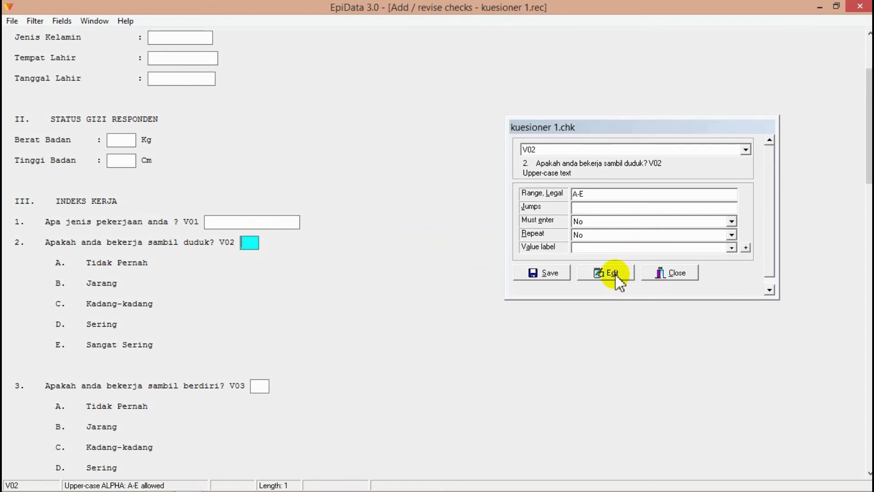
{"action": "left_click", "coordinate": [542, 273]}
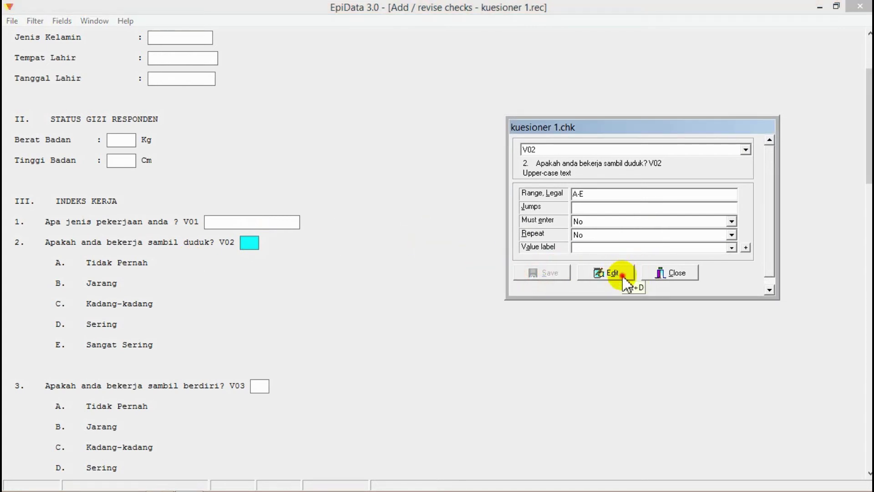
{"action": "left_click", "coordinate": [610, 273]}
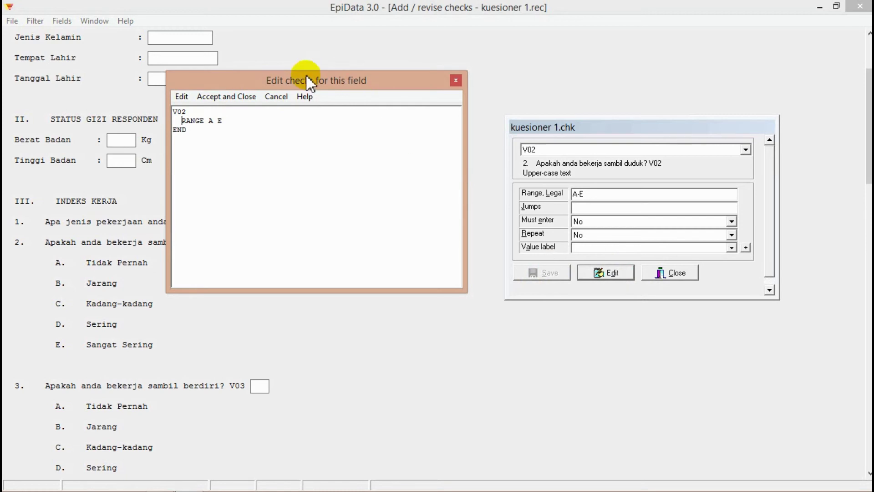
Review the RANGE A E line in the check code of field V02 and accept the code
{"action": "left_click_drag", "start_coordinate": [183, 121], "coordinate": [243, 121]}
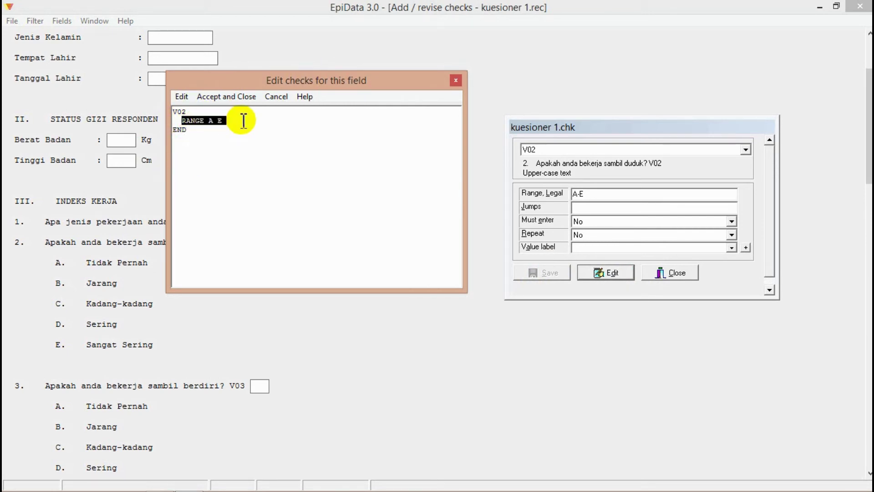
{"action": "left_click", "coordinate": [239, 121]}
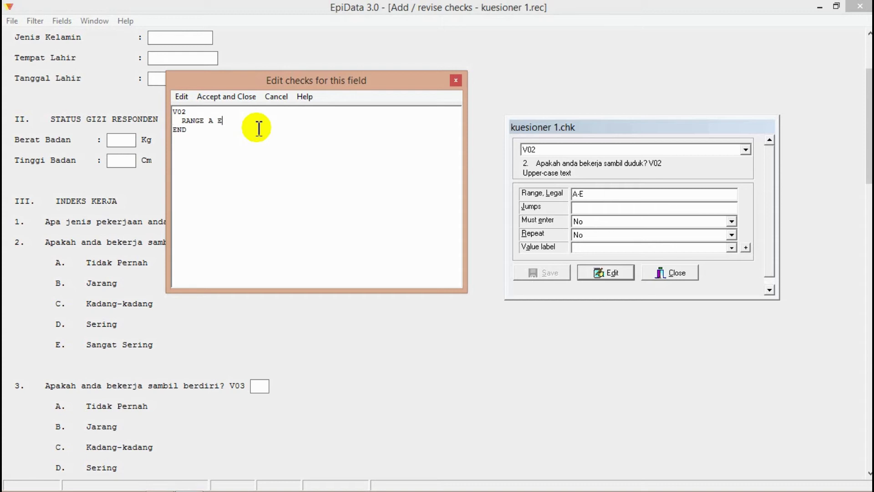
{"action": "left_click", "coordinate": [229, 102]}
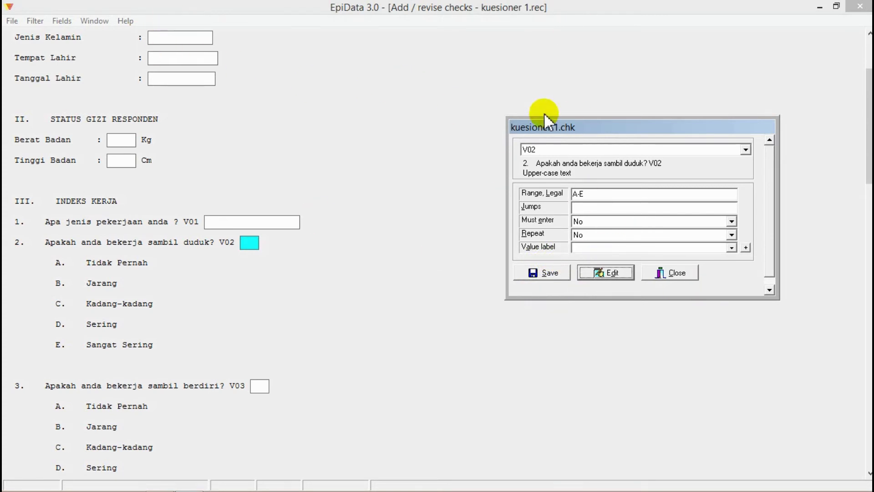
Save the checks of kuesioner 1.chk and close the check definition
{"action": "left_click", "coordinate": [681, 149]}
{"action": "left_click_drag", "start_coordinate": [751, 183], "coordinate": [749, 169]}
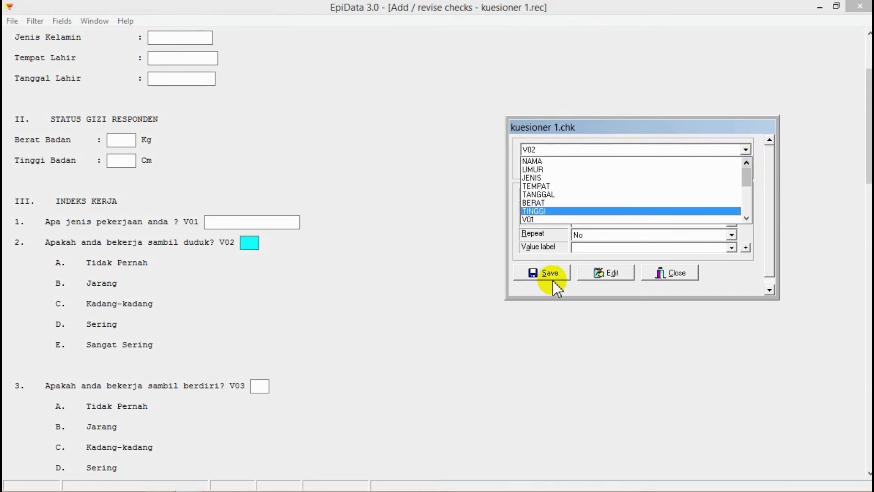
{"action": "left_click", "coordinate": [553, 282]}
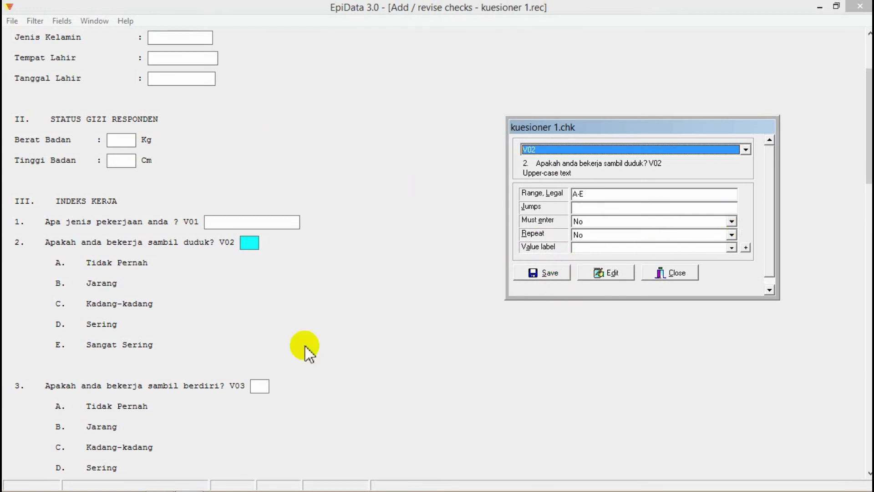
{"action": "left_click", "coordinate": [796, 156]}
{"action": "scroll", "coordinate": [797, 156], "scroll_direction": "down", "scroll_amount": 10}
{"action": "scroll", "coordinate": [806, 113], "scroll_direction": "up", "scroll_amount": 20}
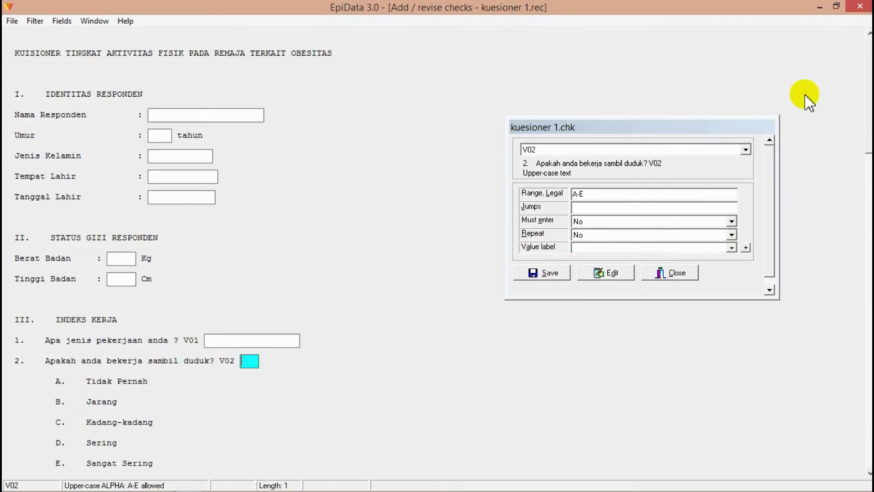
{"action": "left_click", "coordinate": [688, 276]}
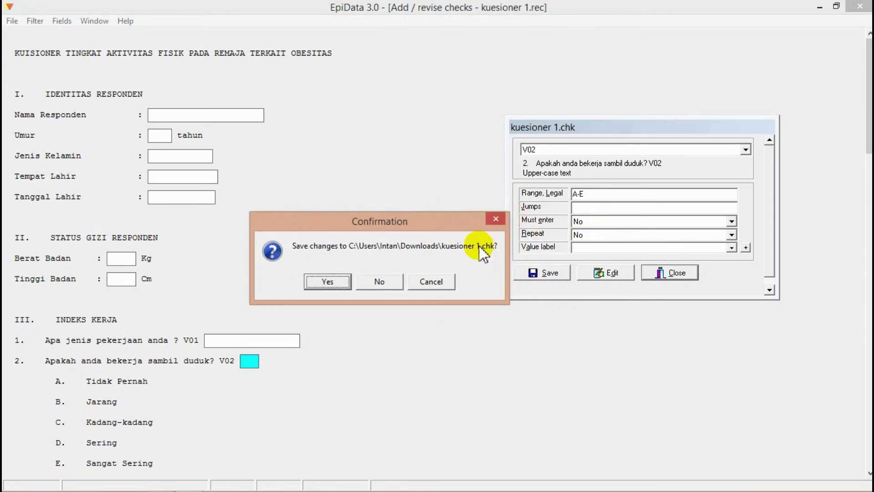
{"action": "left_click", "coordinate": [400, 186]}
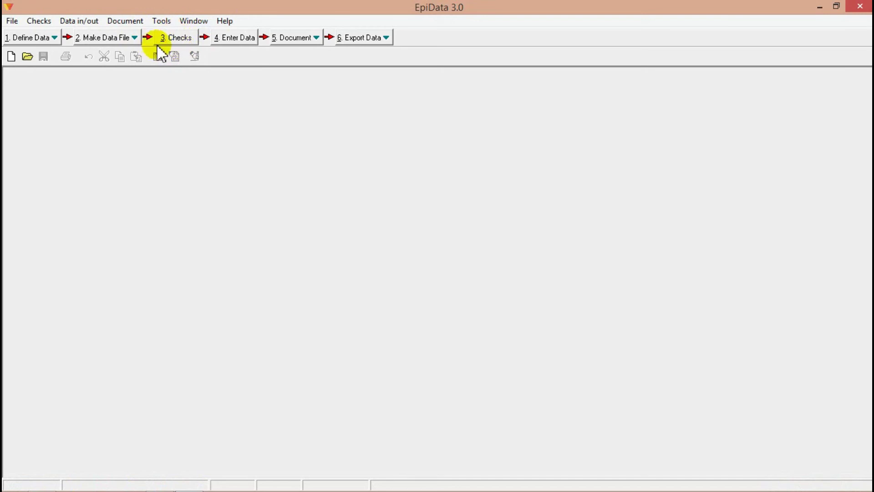
Open kuesioner 1.rec from the Downloads folder for data entry
{"action": "left_click", "coordinate": [232, 39]}
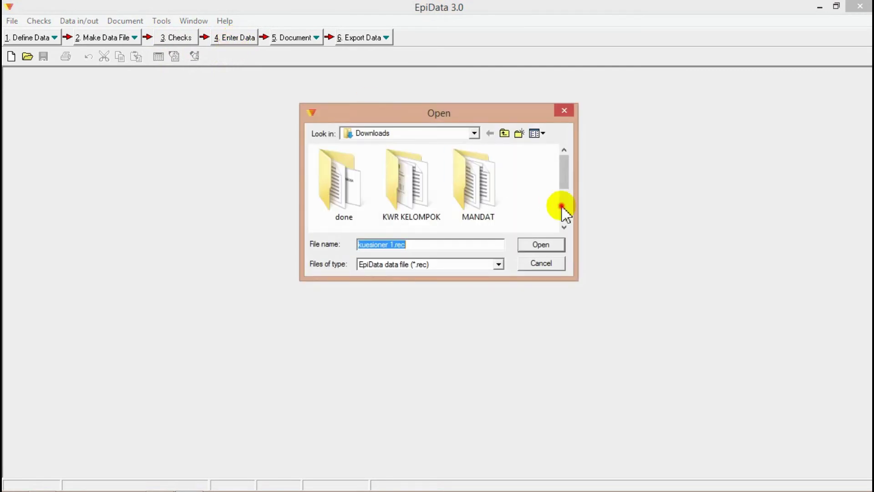
{"action": "left_click", "coordinate": [565, 211]}
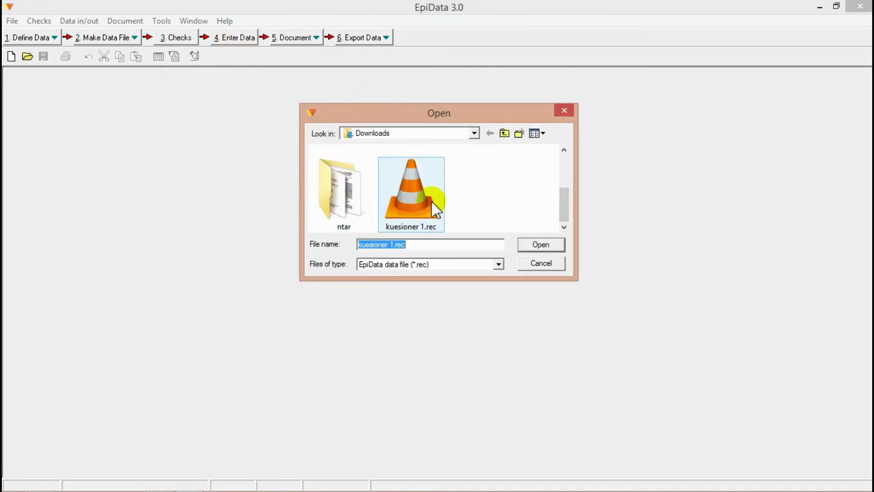
{"action": "double_click", "coordinate": [412, 196]}
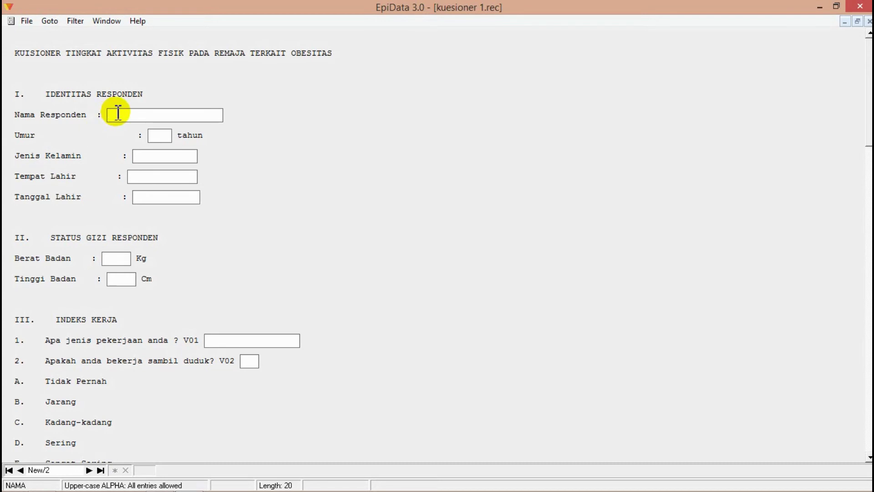
Enter the new respondent's name, age 17, gender PEREMPUAN, birthplace BOGOR, date of birth and weight 56 kg
{"action": "type", "text": "RIKA"}
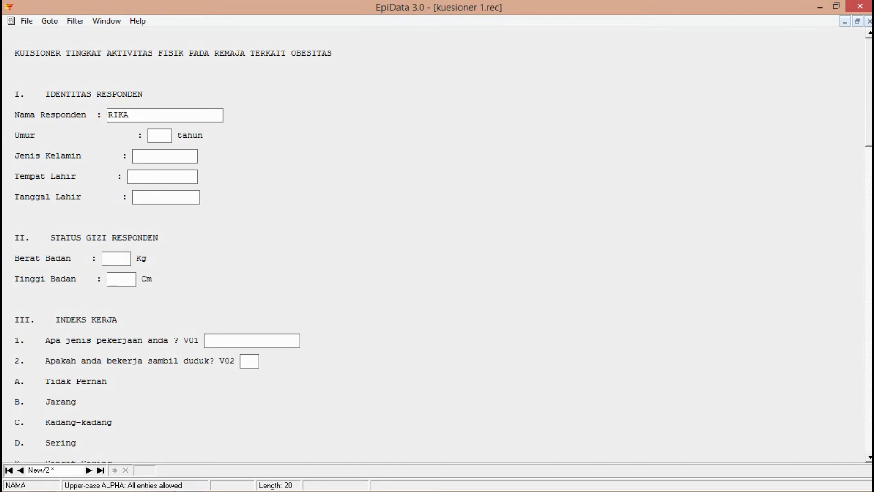
{"action": "left_click", "coordinate": [154, 136]}
{"action": "type", "text": "17"}
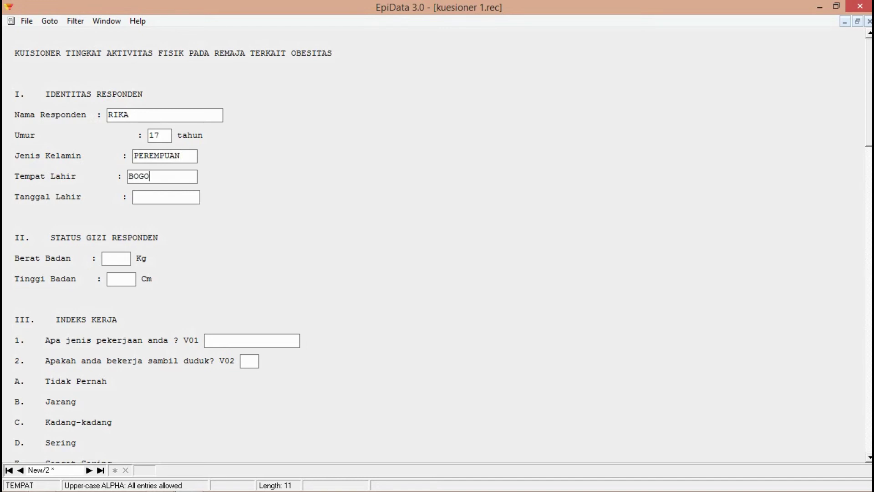
{"action": "left_click", "coordinate": [134, 196]}
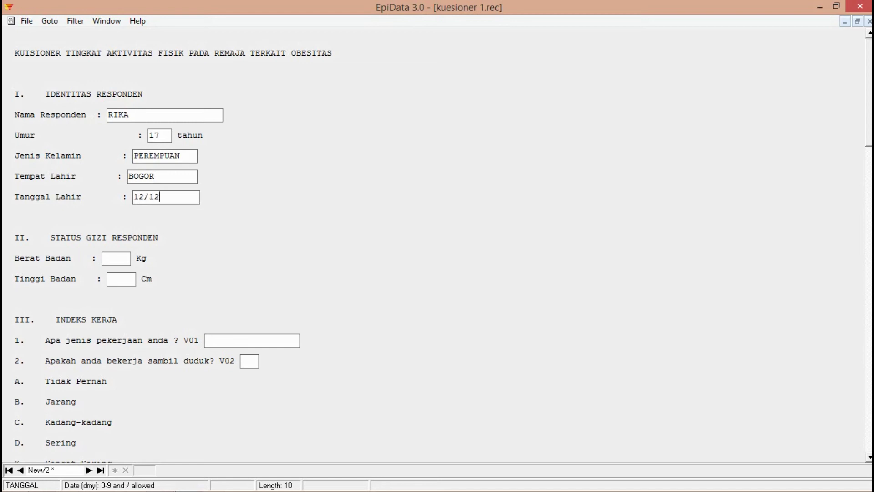
{"action": "type", "text": "12/12/2002"}
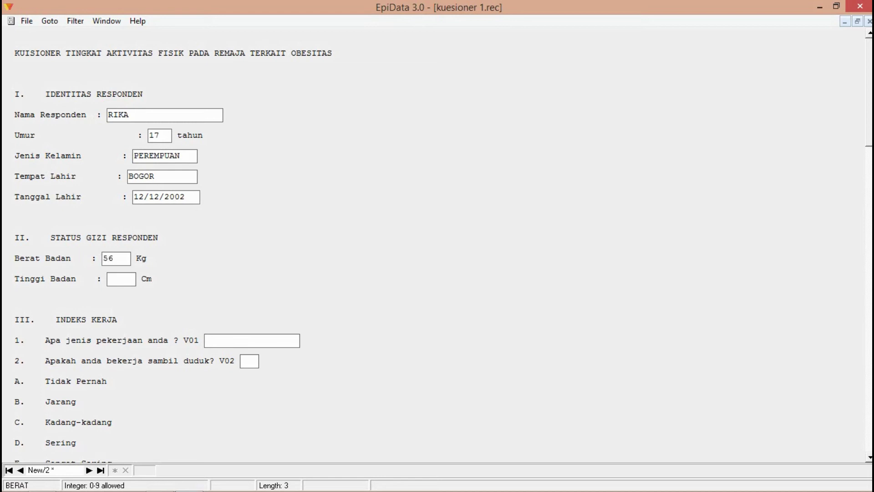
Enter height 150 cm, SISWA for V01, B, C, B, D, D, B, C for V02 to V08, A for V09, TENIS for V09a and A for V09b
{"action": "type", "text": "0"}
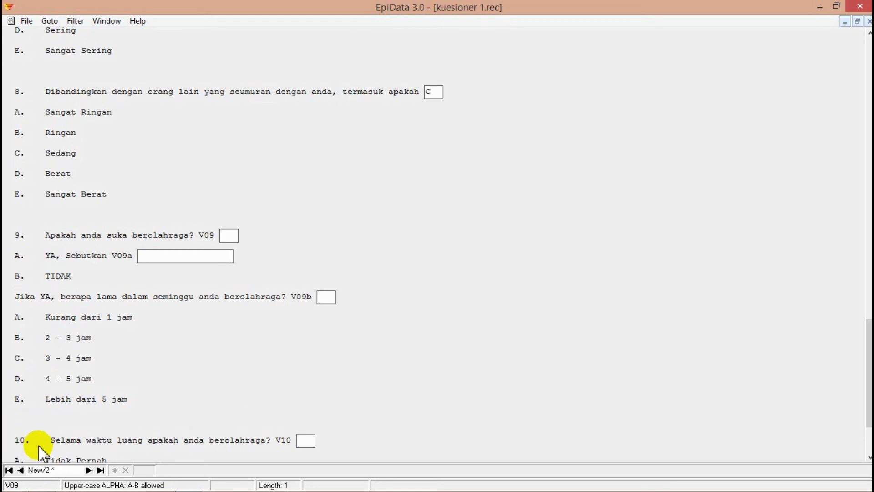
{"action": "scroll", "coordinate": [801, 395], "scroll_direction": "down", "scroll_amount": 2}
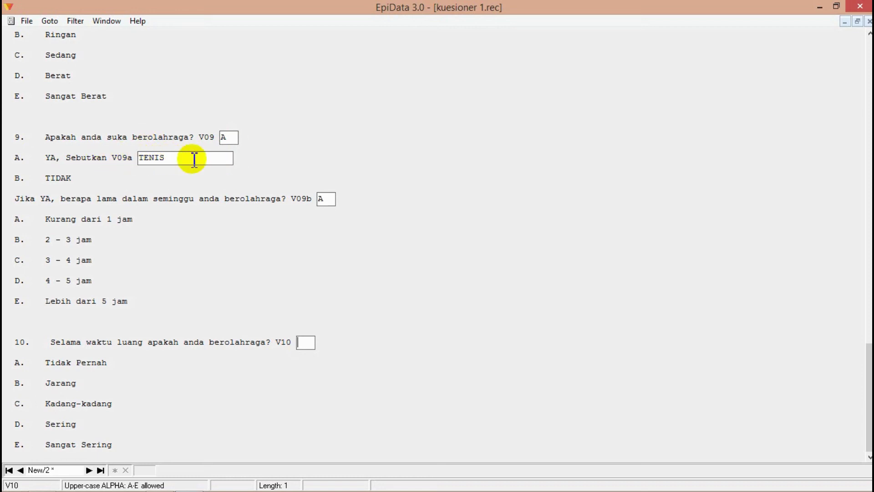
Clear V09b and V09a, change V09 to B, answer V10 with A, and save the record to disk
{"action": "left_click", "coordinate": [330, 202]}
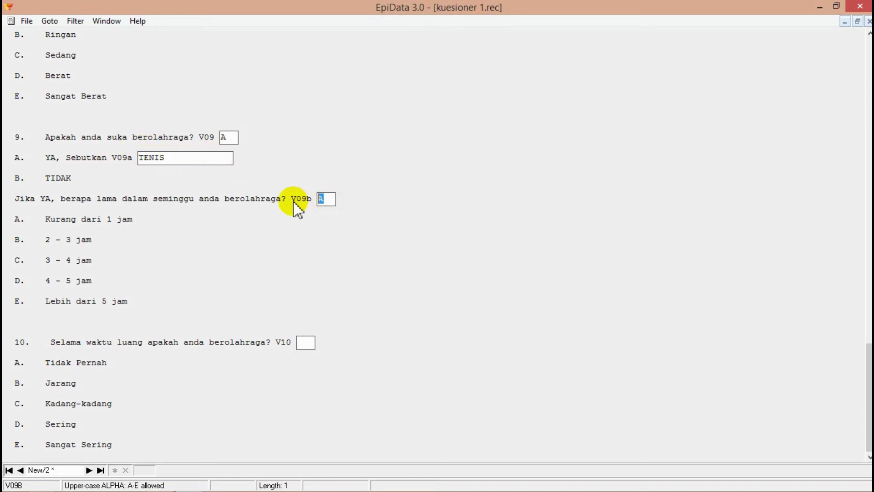
{"action": "left_click", "coordinate": [181, 151]}
{"action": "key", "text": "Delete"}
{"action": "left_click", "coordinate": [229, 138]}
{"action": "key", "text": "Delete"}
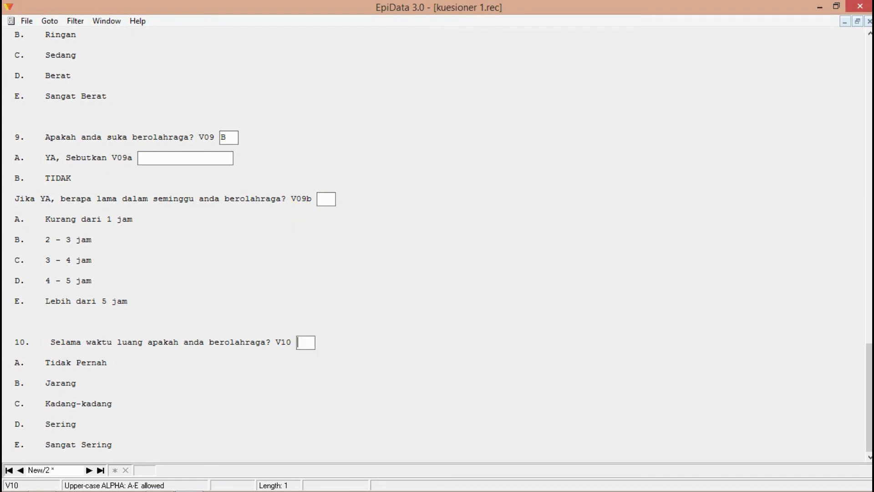
{"action": "type", "text": "A"}
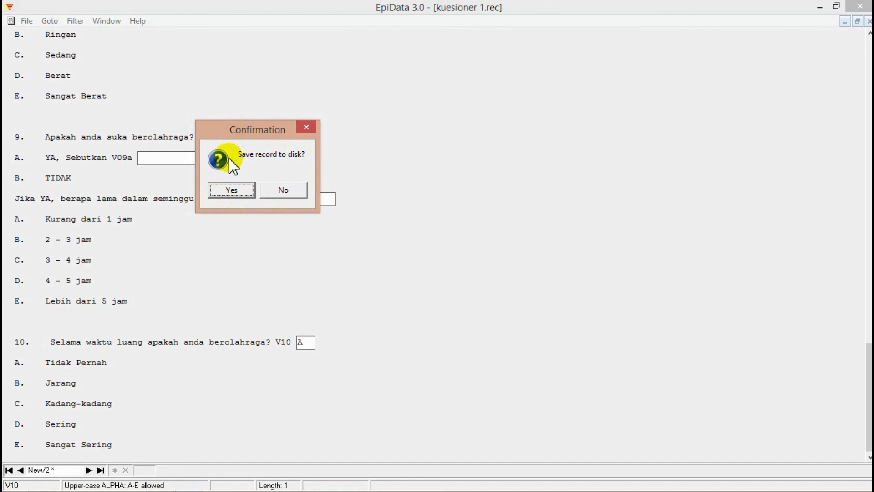
{"action": "left_click", "coordinate": [236, 193]}
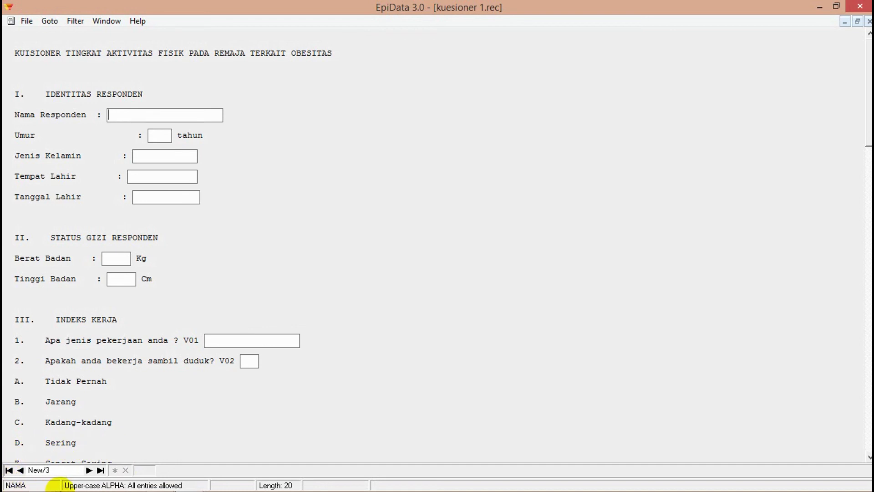
Page back through the saved records to the first one, return to a blank new record and close the data file
{"action": "left_click", "coordinate": [20, 471]}
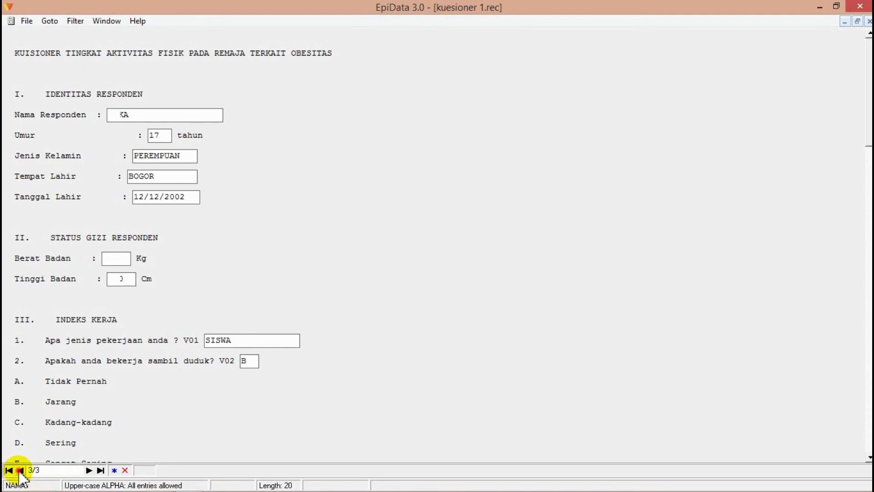
{"action": "left_click", "coordinate": [20, 471]}
{"action": "left_click", "coordinate": [20, 471]}
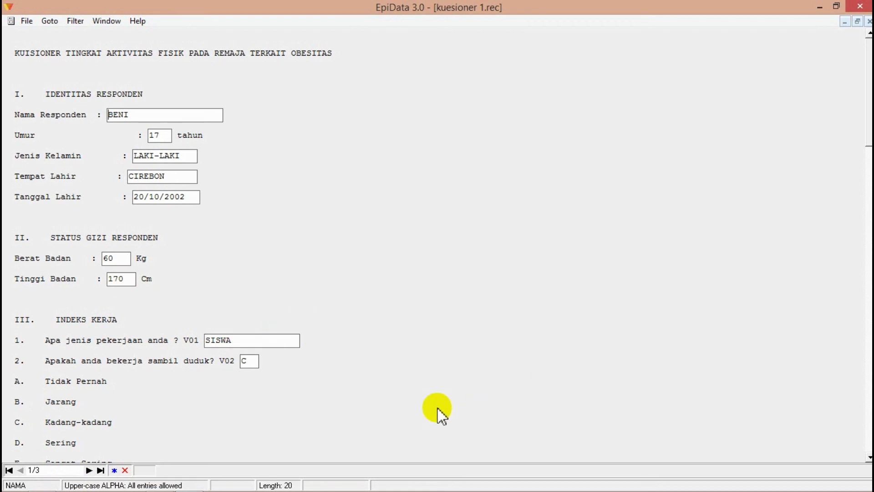
{"action": "key", "text": "ctrl+n"}
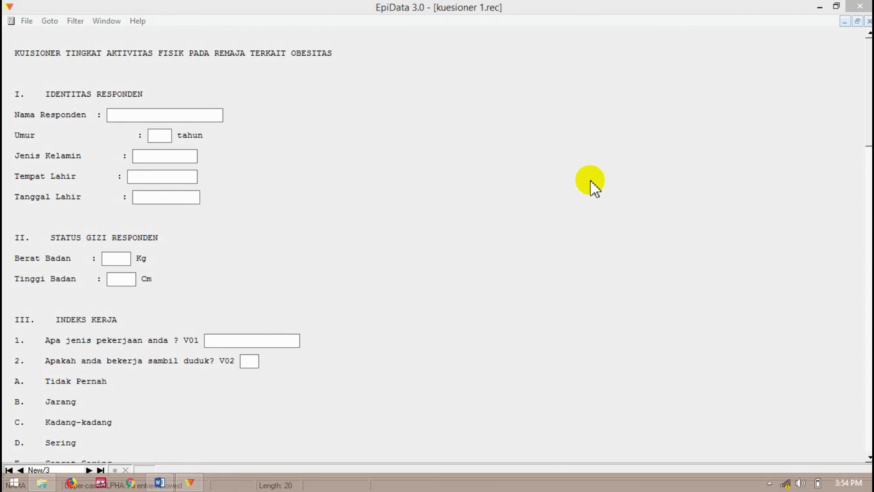
{"action": "left_click", "coordinate": [868, 21]}
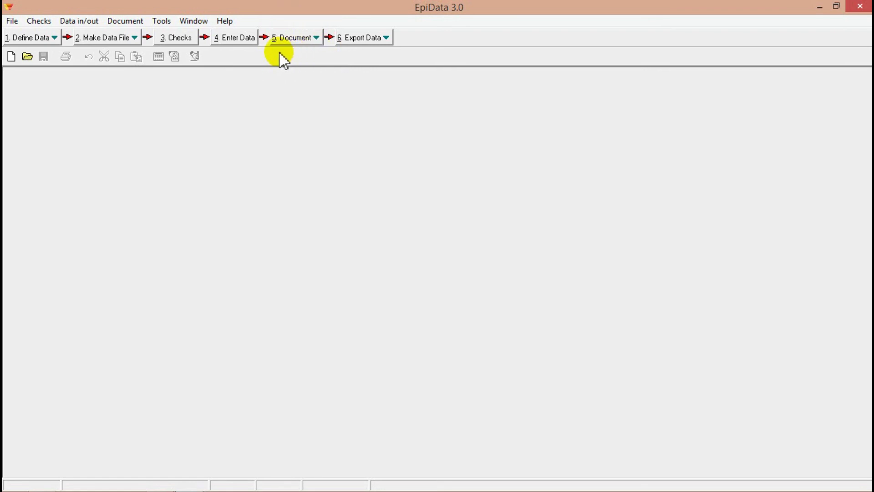
View the data of kuesioner 1.rec as a table, look over the respondents' rows, and close the view
{"action": "left_click", "coordinate": [316, 39]}
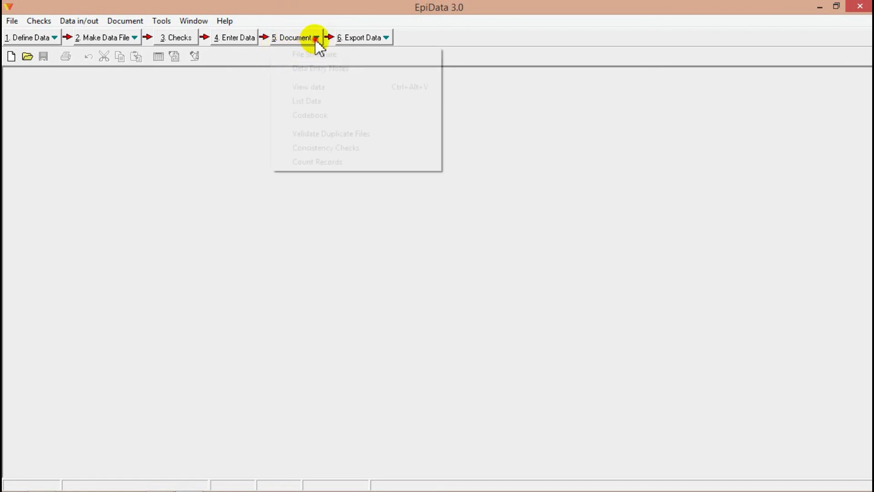
{"action": "left_click", "coordinate": [364, 87]}
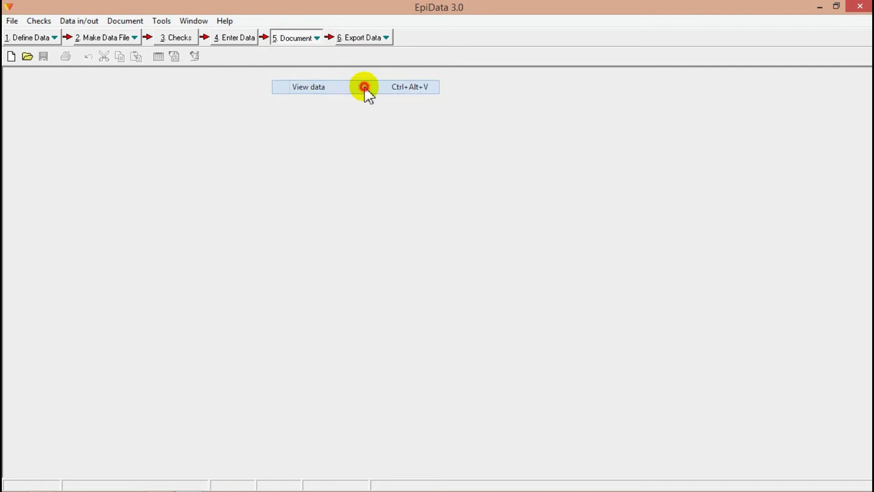
{"action": "left_click", "coordinate": [565, 195]}
{"action": "double_click", "coordinate": [419, 196]}
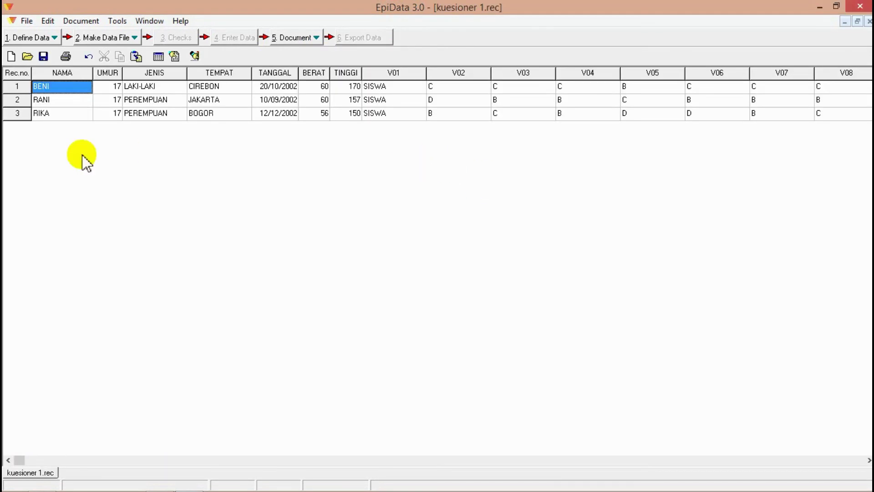
{"action": "left_click", "coordinate": [61, 101]}
{"action": "left_click", "coordinate": [64, 116]}
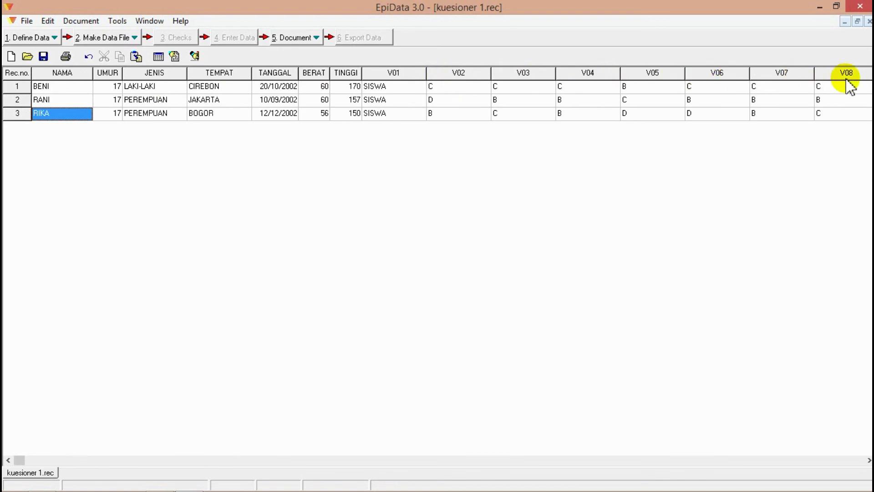
{"action": "key", "text": "Up"}
{"action": "key", "text": "Up"}
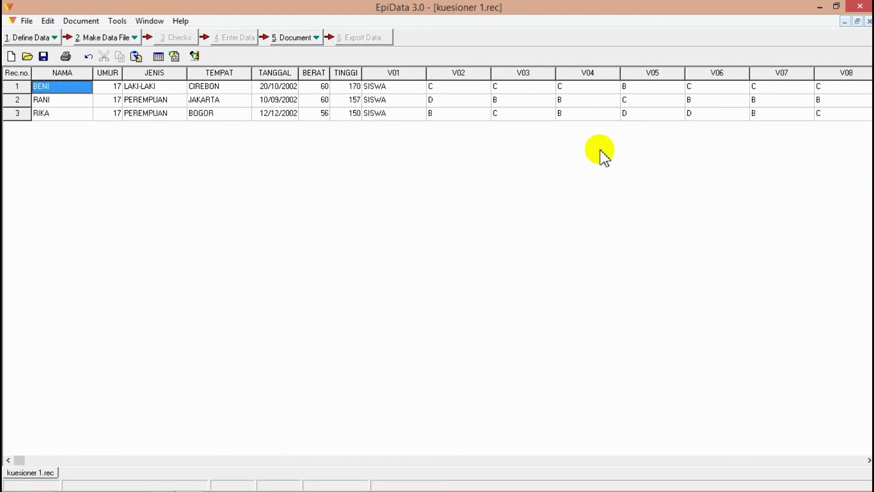
{"action": "left_click", "coordinate": [867, 21]}
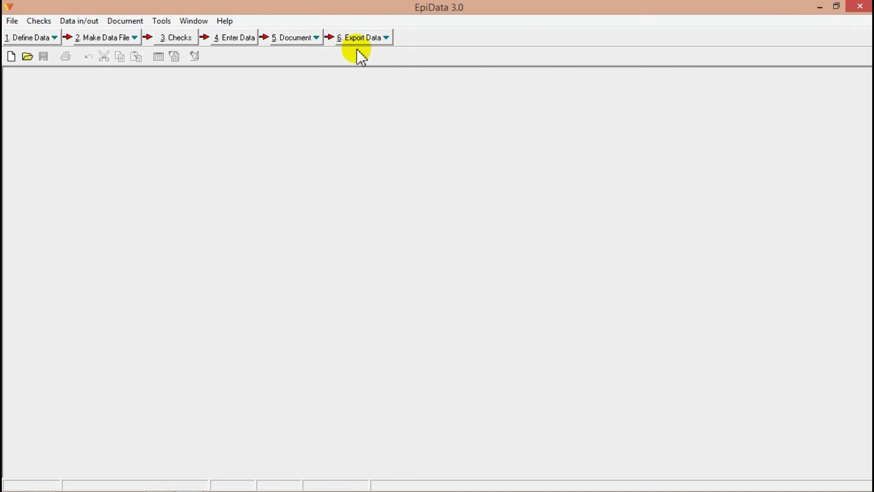
Export all records and fields of kuesioner 1.rec to the Excel file kuesioner 1.xls in the Downloads folder
{"action": "left_click", "coordinate": [387, 39]}
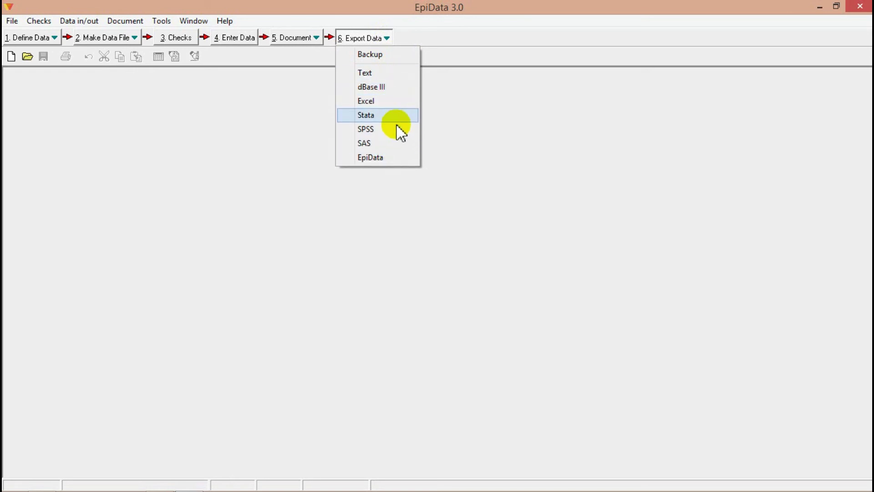
{"action": "left_click", "coordinate": [387, 101]}
{"action": "left_click", "coordinate": [566, 198]}
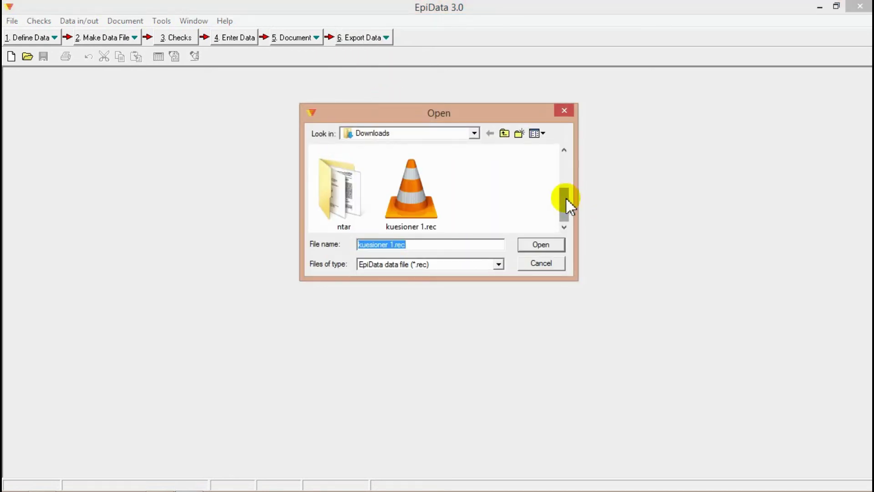
{"action": "left_click", "coordinate": [432, 207]}
{"action": "double_click", "coordinate": [431, 207]}
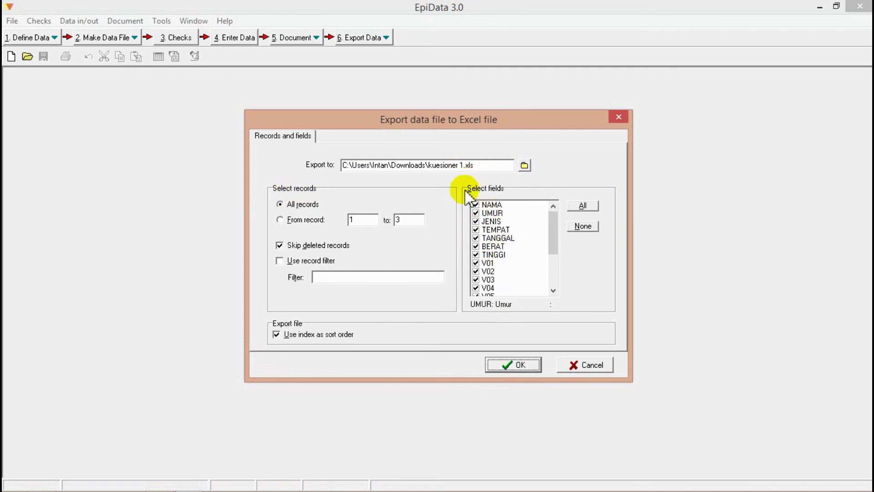
{"action": "left_click", "coordinate": [504, 365]}
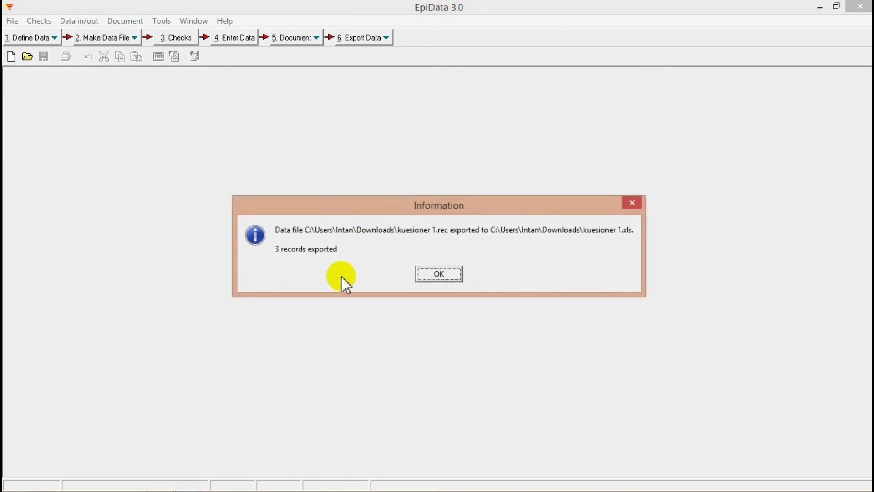